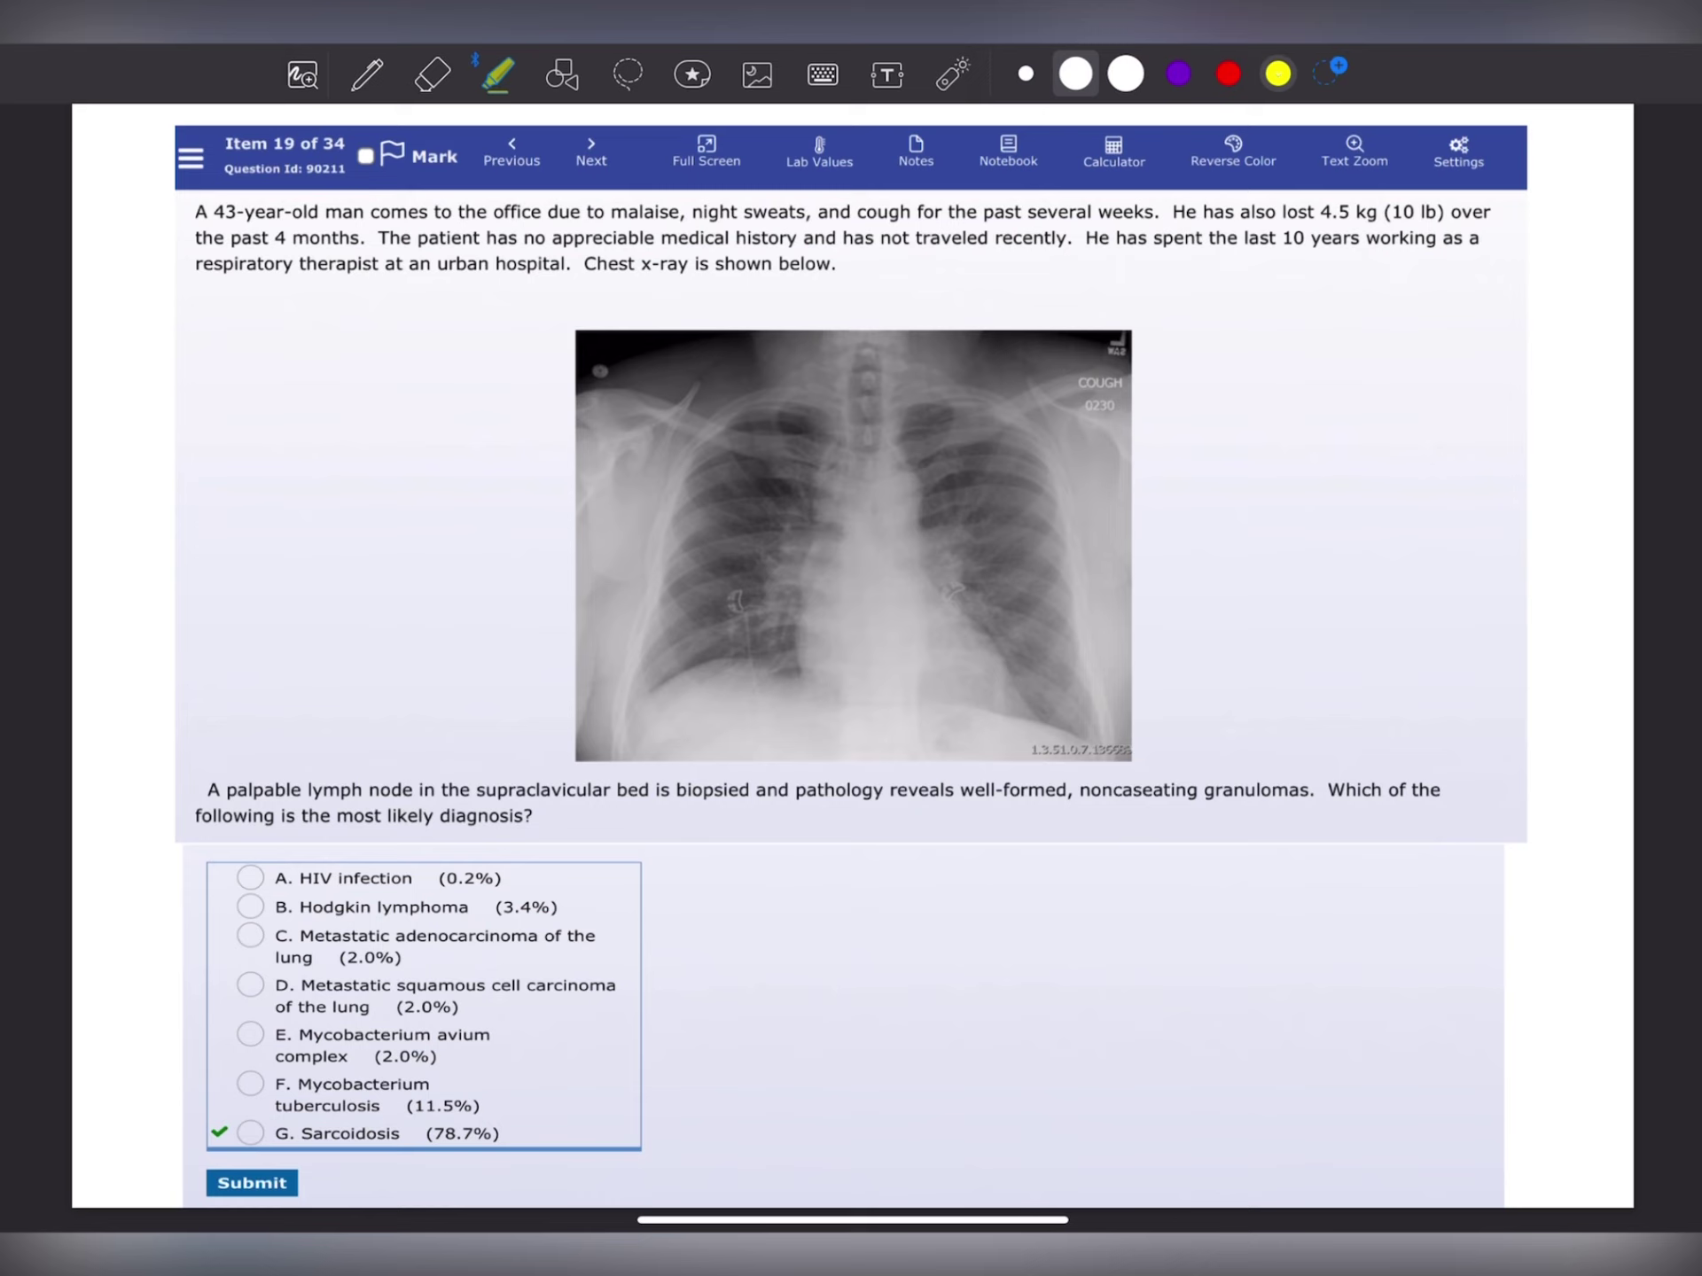
- Highlight the presenting symptoms and the 4.5 kg weight loss in red
{"action": "left_click", "coordinate": [1228, 72]}
{"action": "left_click_drag", "start_coordinate": [601, 211], "coordinate": [1160, 212]}
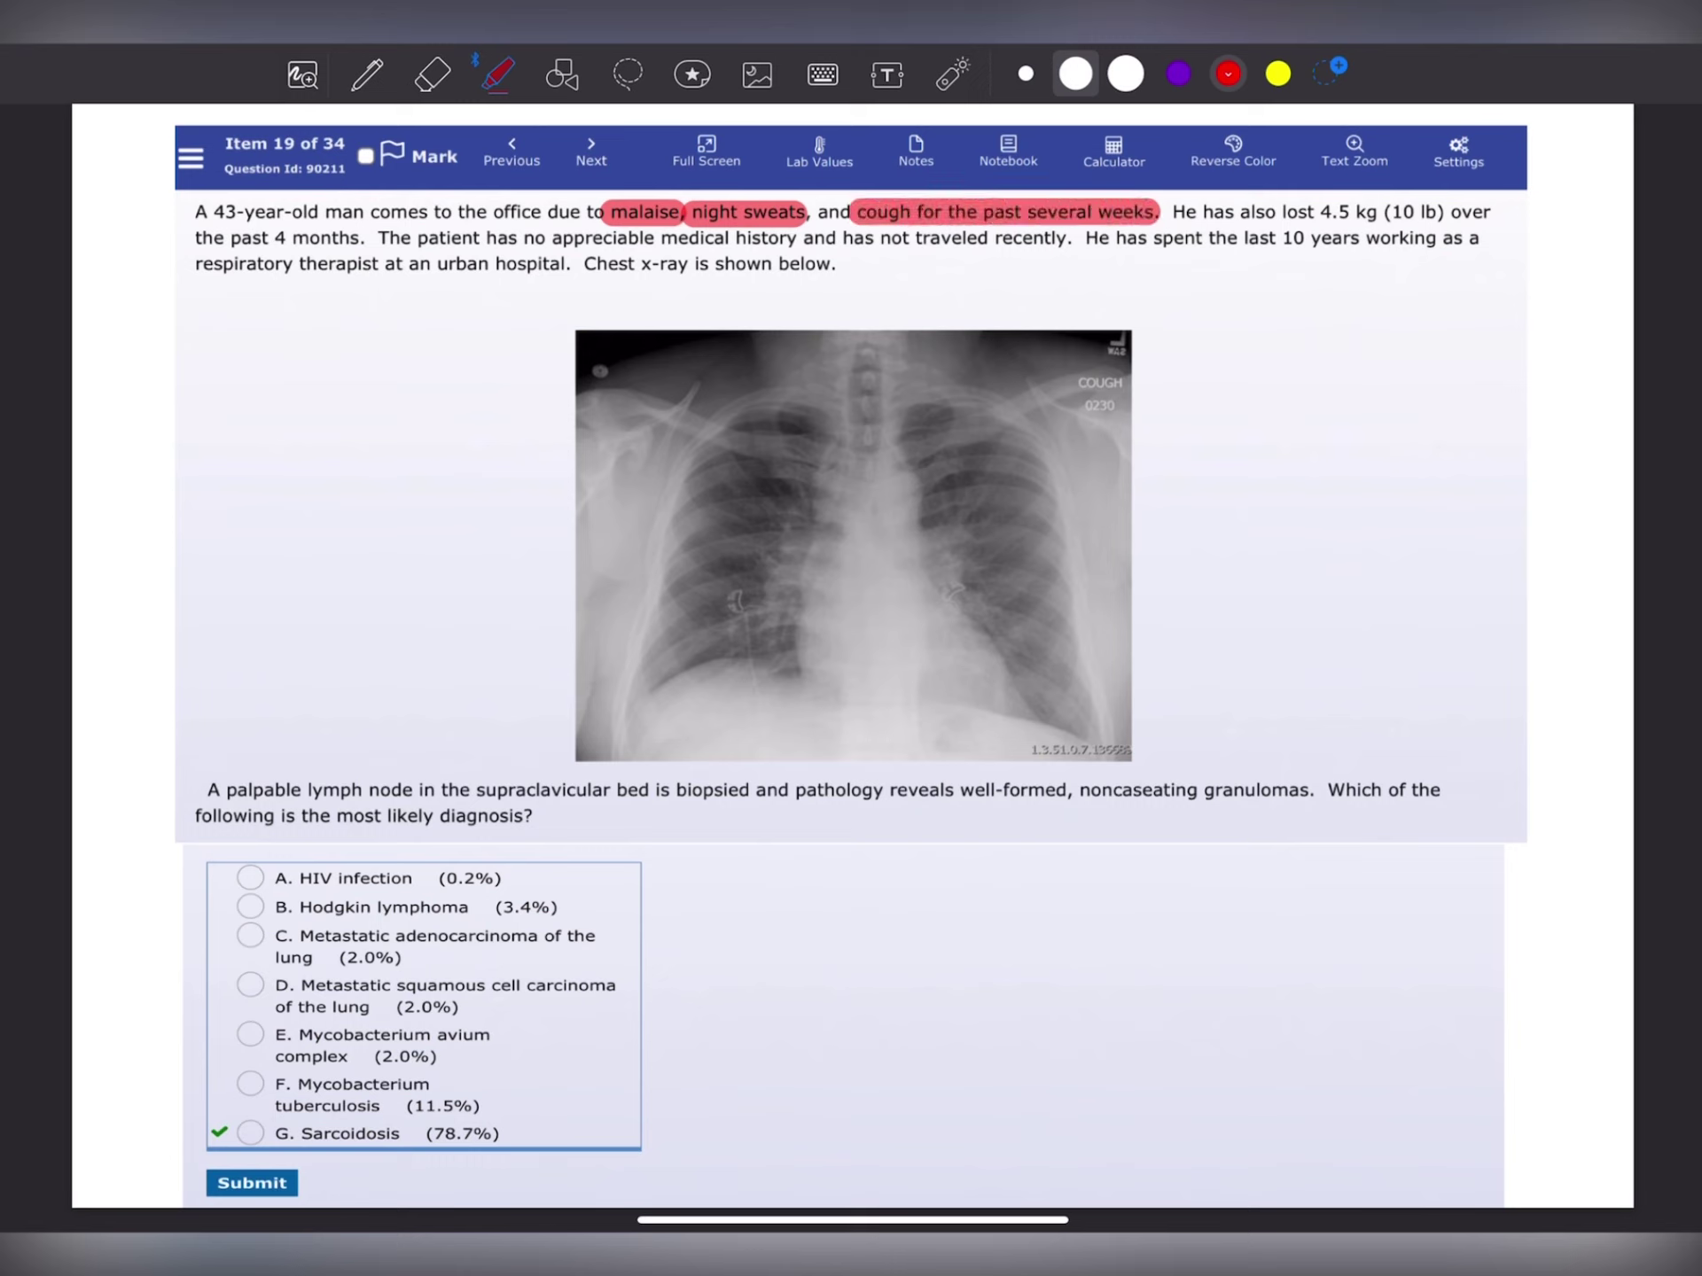
{"action": "left_click_drag", "start_coordinate": [1277, 212], "coordinate": [1391, 211]}
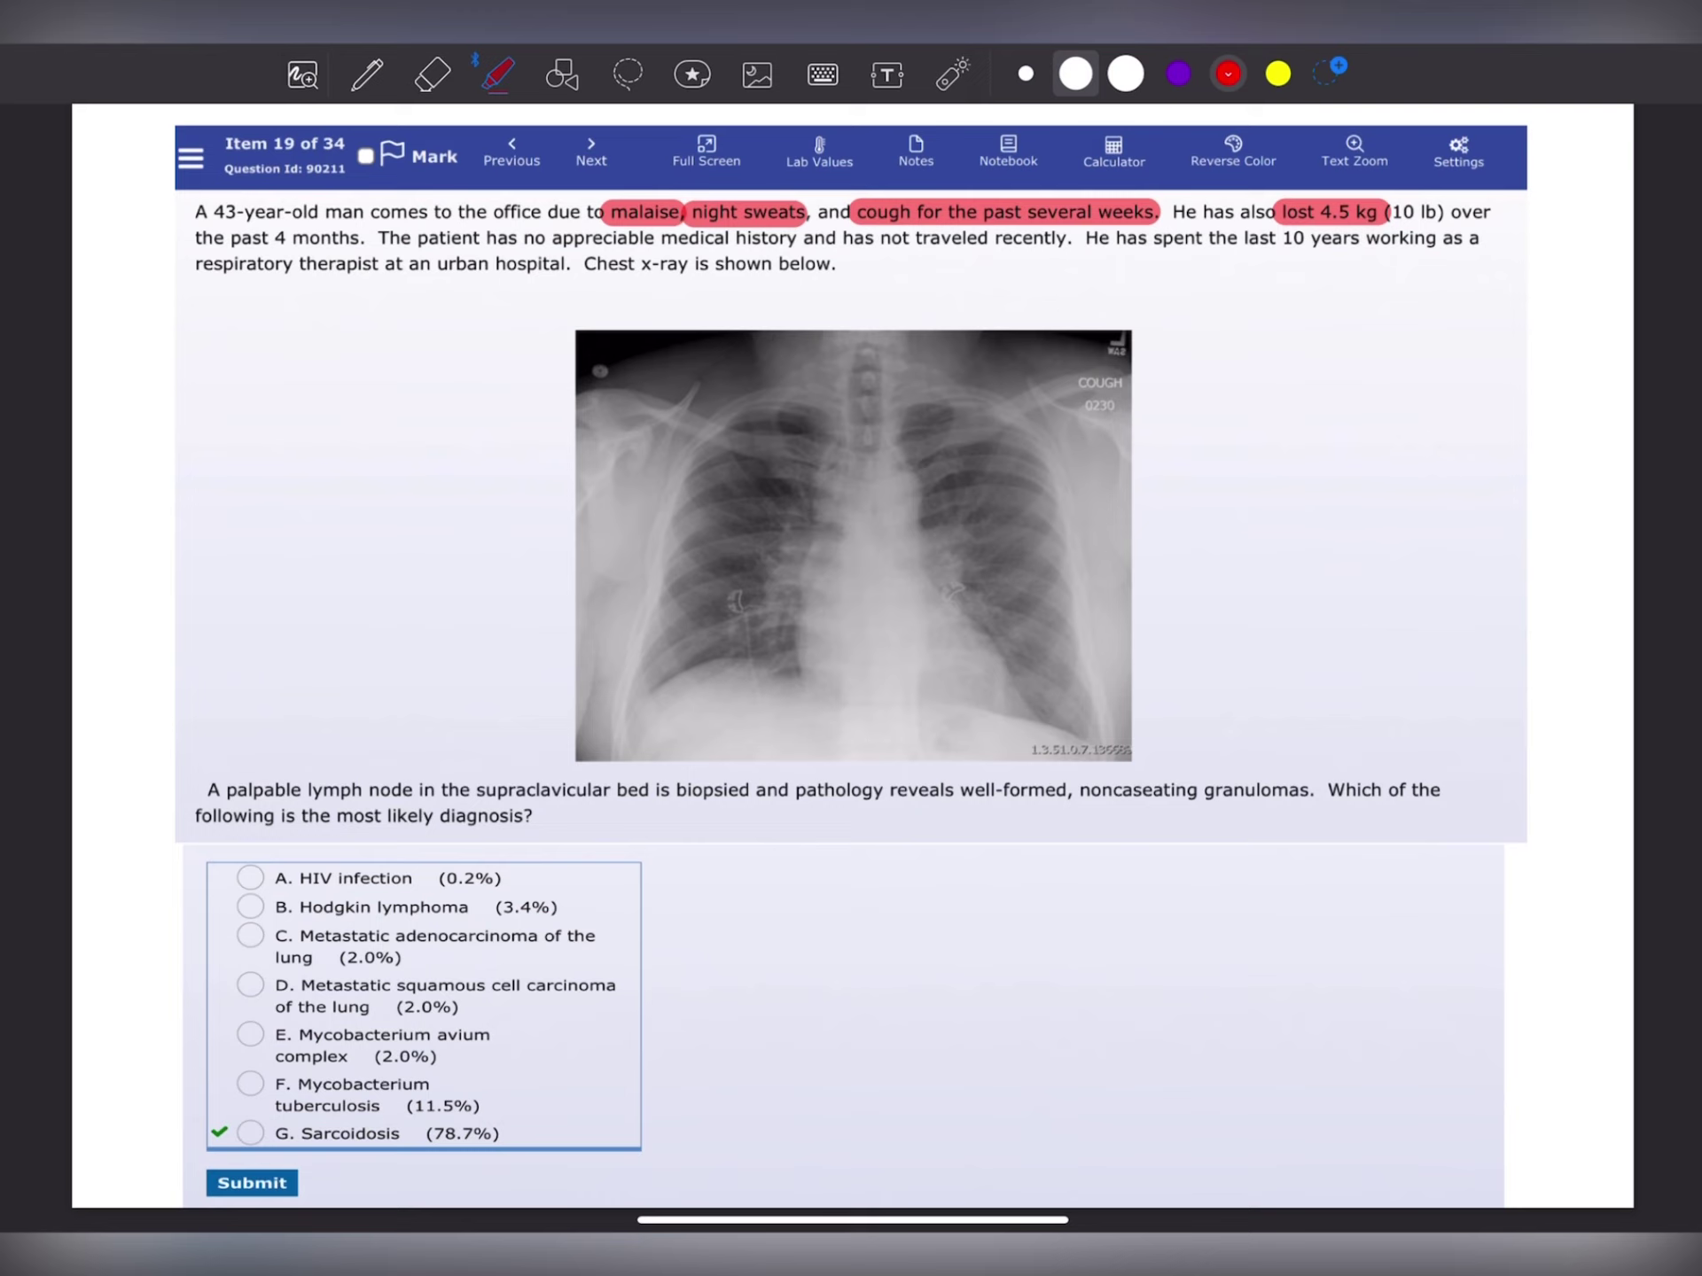
- Highlight 'last 10 years working' and 'respiratory therapist' in yellow
{"action": "left_click", "coordinate": [1277, 73]}
{"action": "left_click_drag", "start_coordinate": [1243, 238], "coordinate": [1435, 237]}
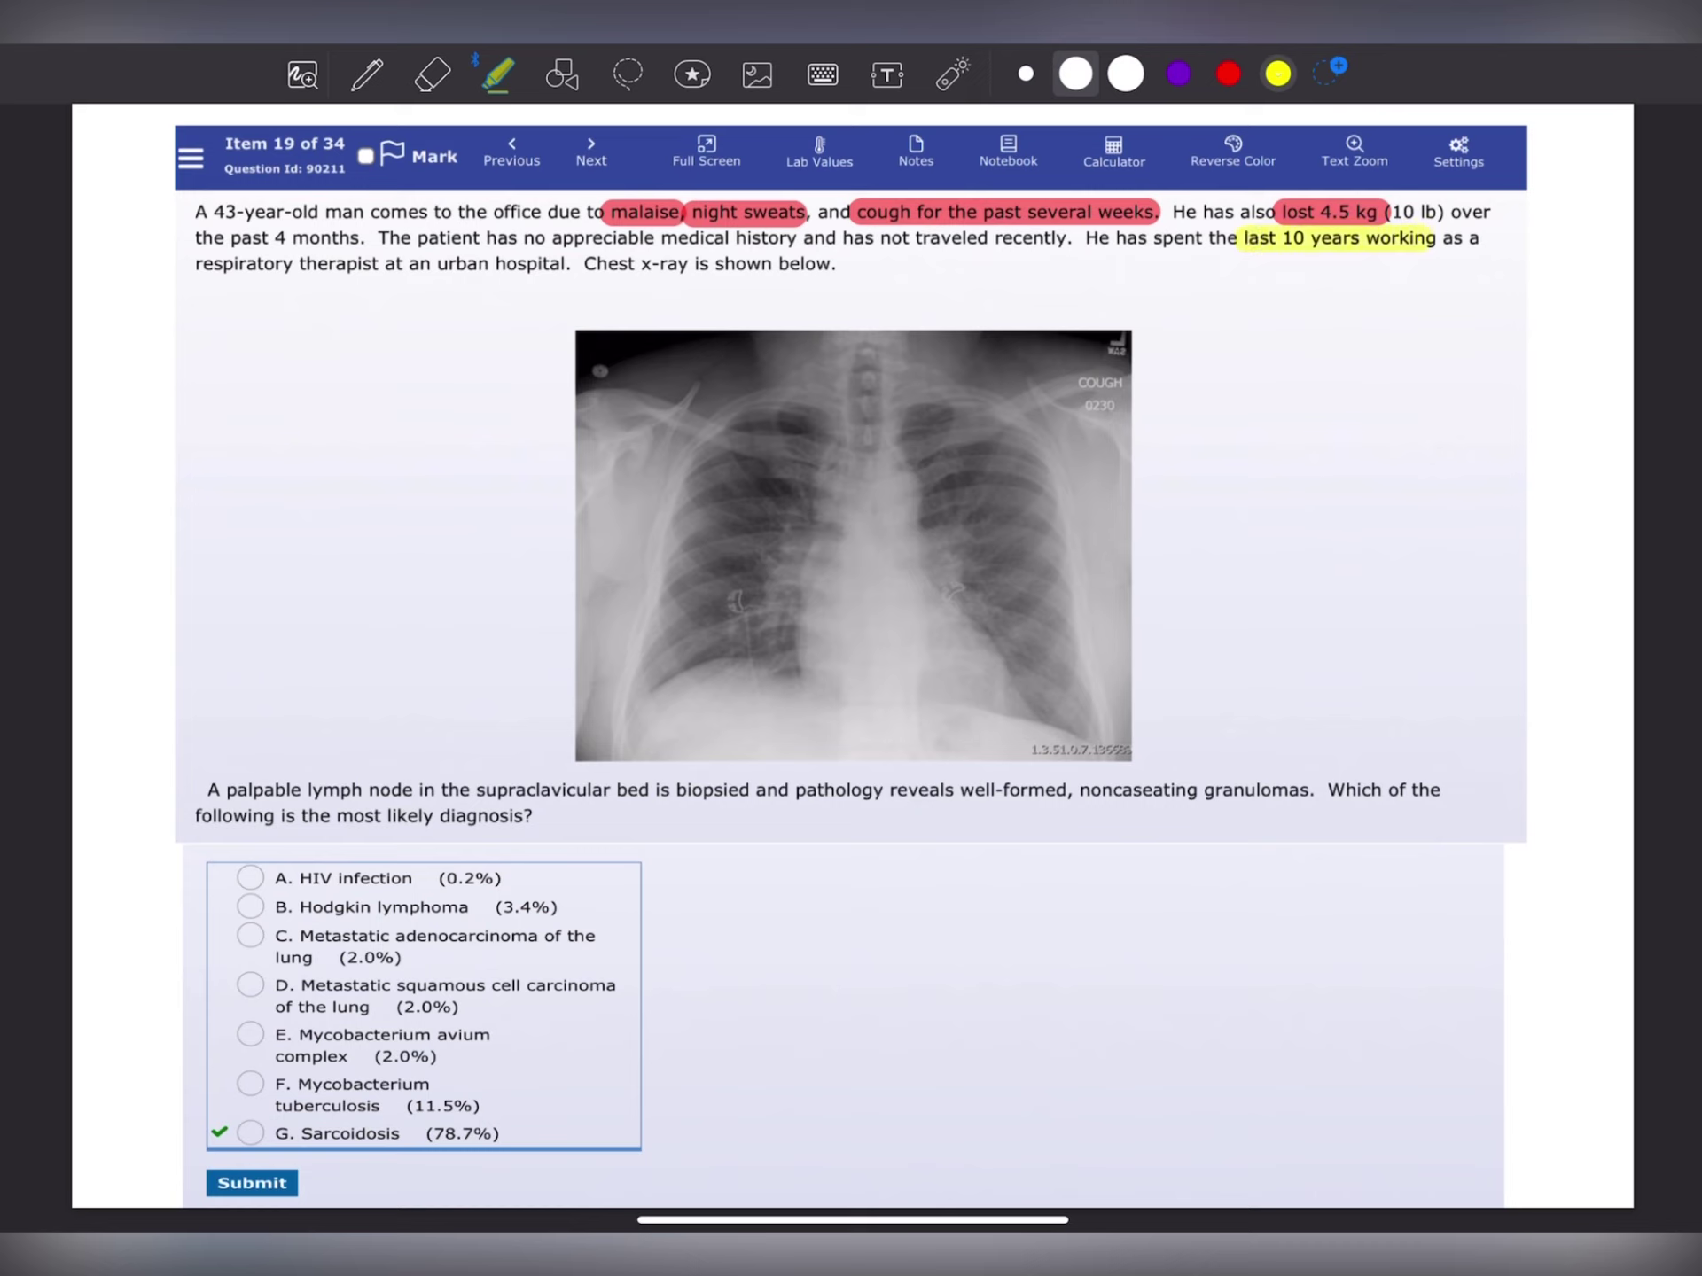
{"action": "left_click_drag", "start_coordinate": [189, 264], "coordinate": [572, 263]}
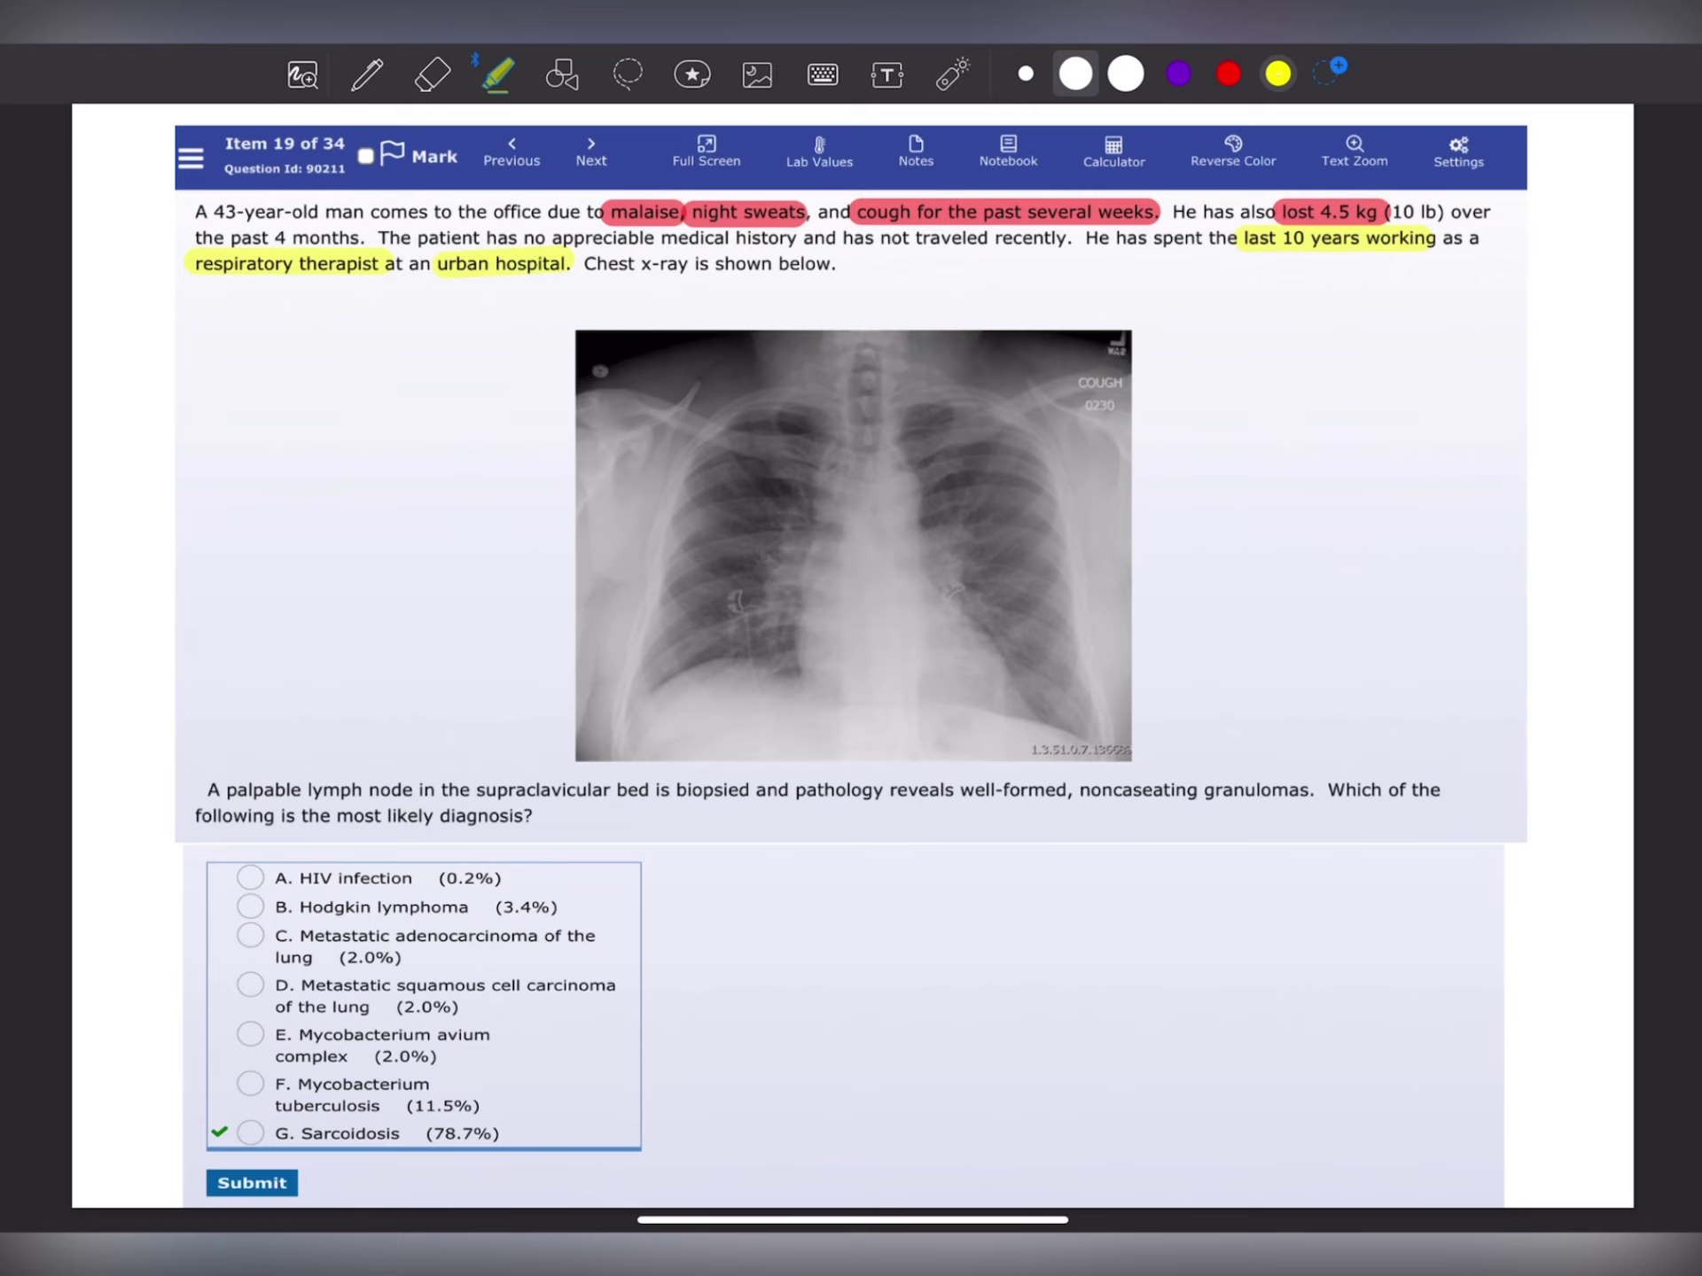
- Highlight the noncaseating granuloma biopsy sentence purple, tick option G red, then turn the page
{"action": "left_click", "coordinate": [1178, 72]}
{"action": "left_click_drag", "start_coordinate": [202, 791], "coordinate": [1317, 795]}
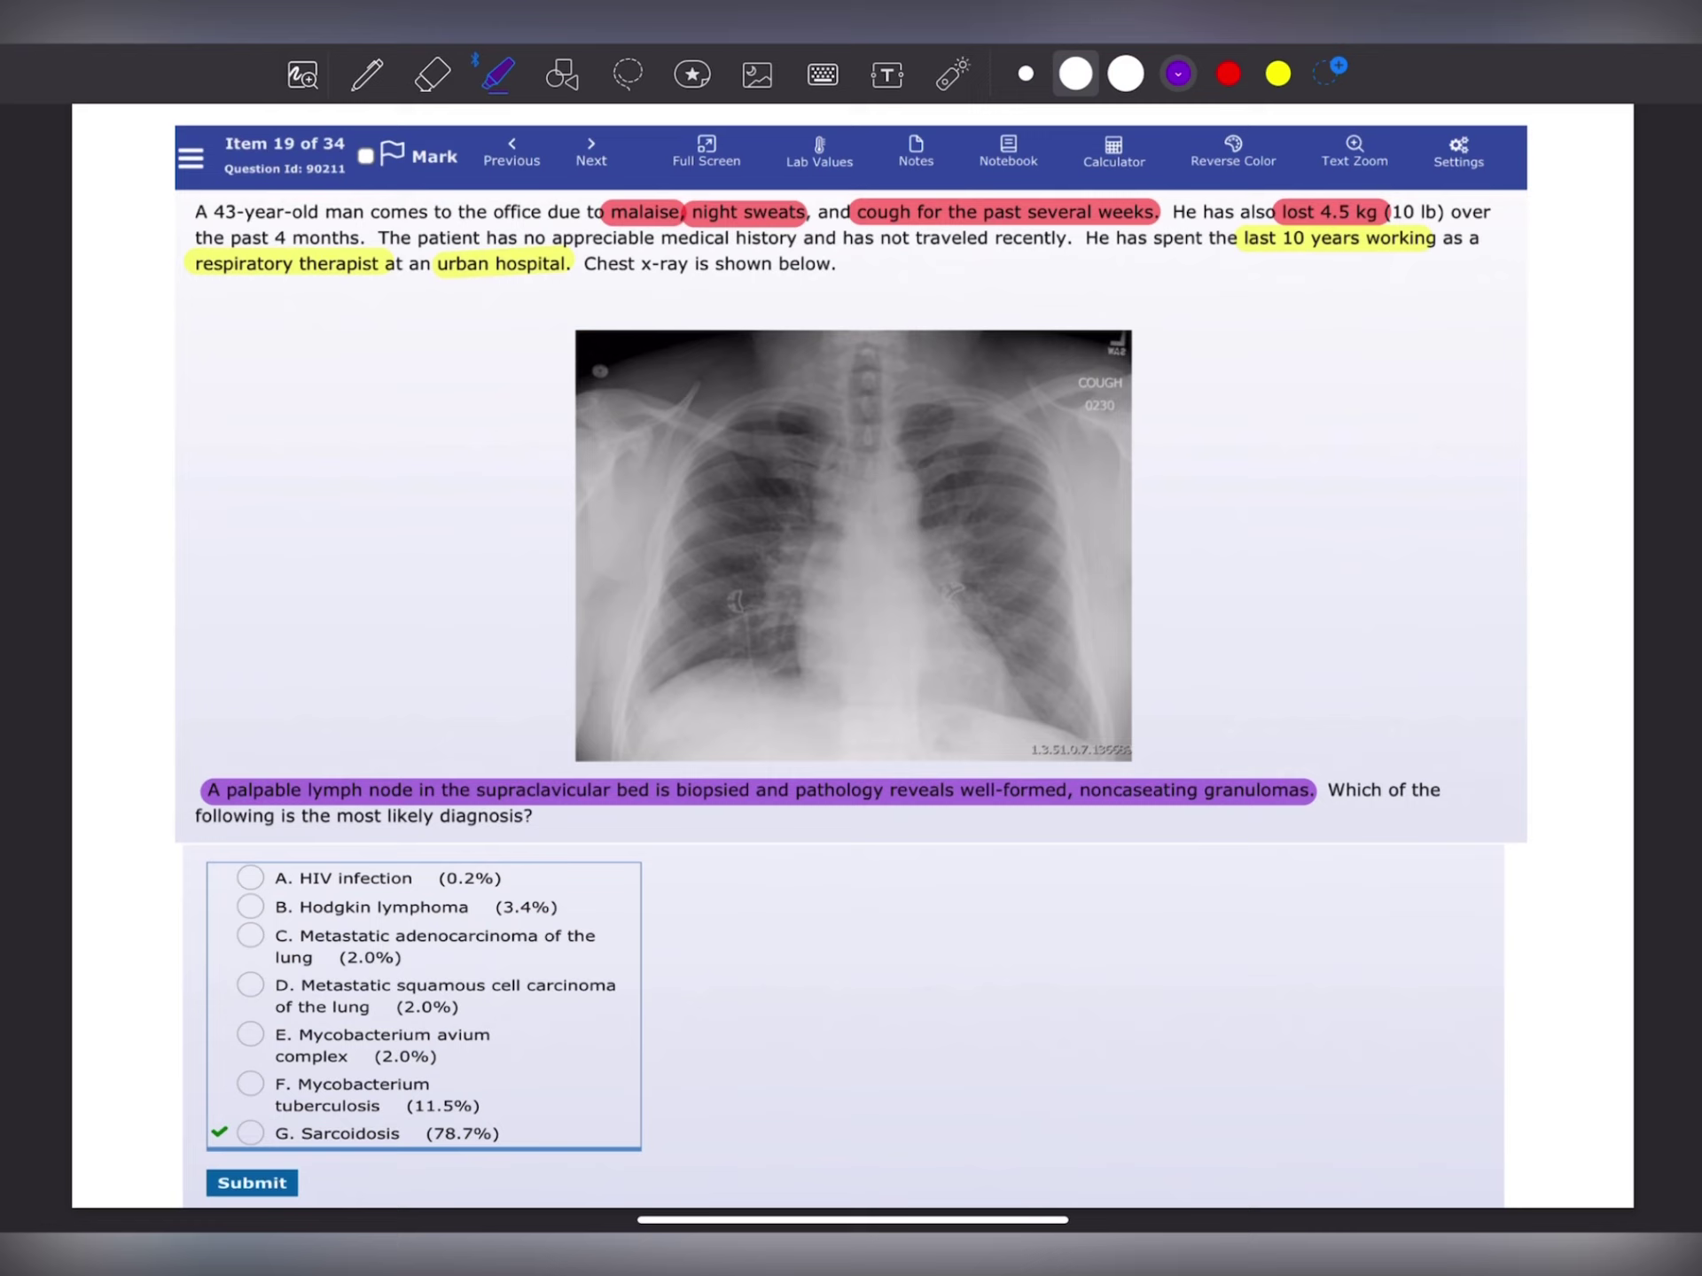
{"action": "left_click", "coordinate": [367, 75]}
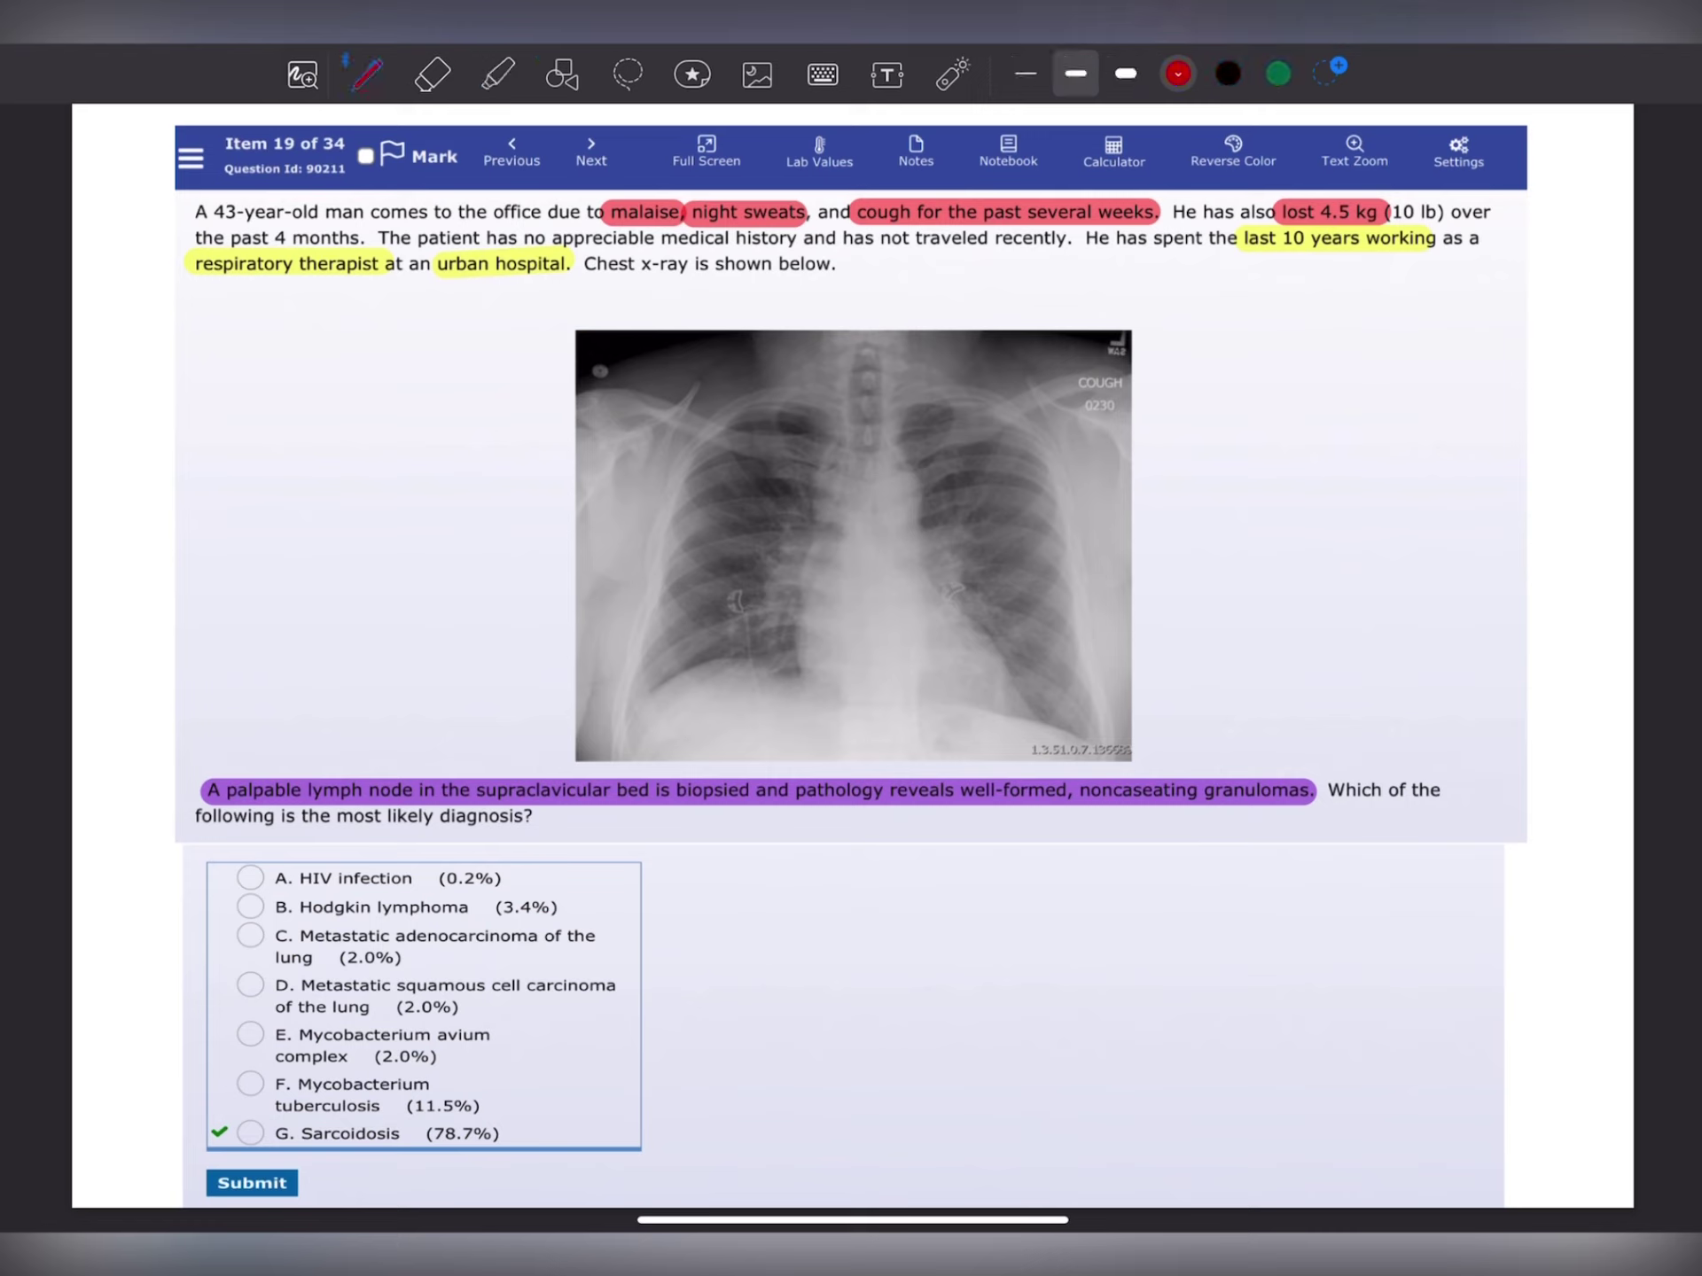
{"action": "left_click_drag", "start_coordinate": [169, 1133], "coordinate": [205, 1110]}
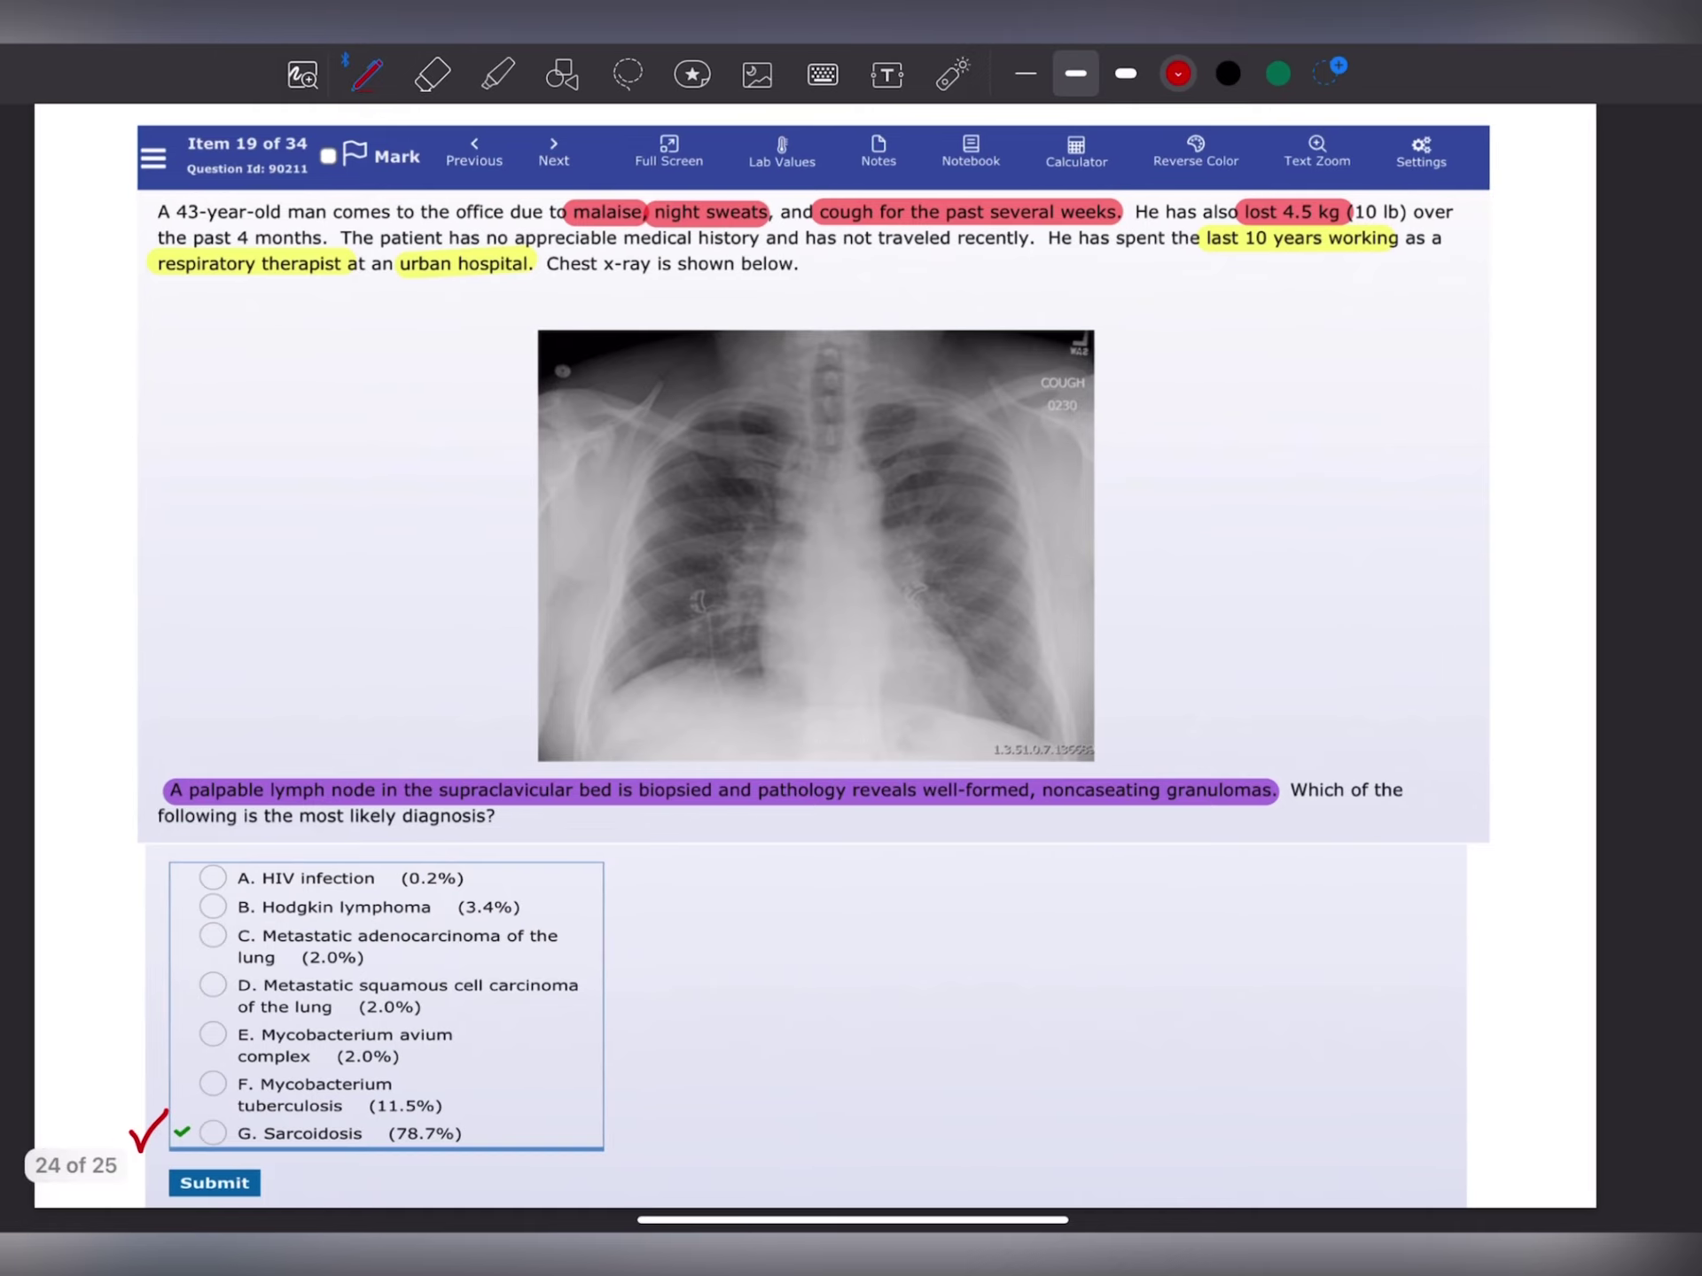
{"action": "left_click_drag", "start_coordinate": [1197, 664], "coordinate": [398, 666]}
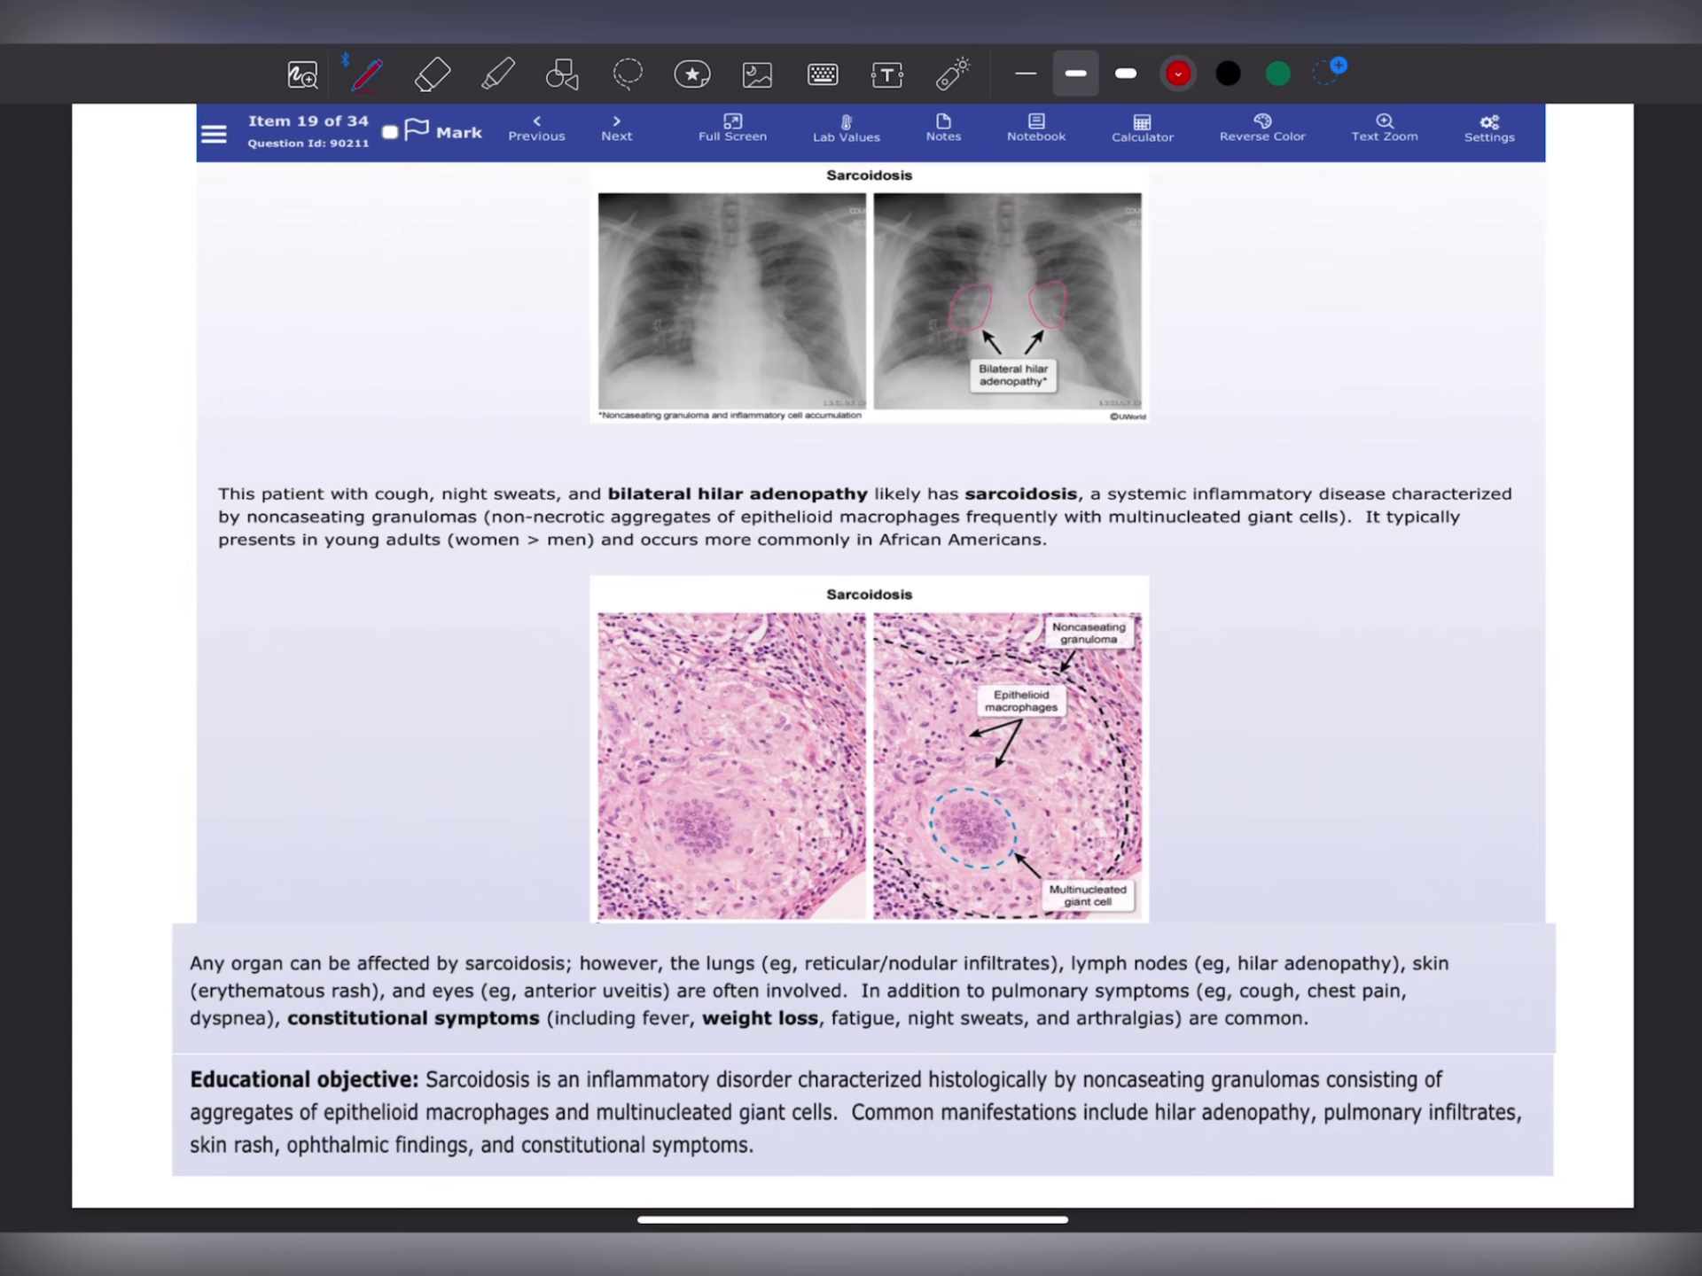
- Mark 'bilateral hilar adenopathy' in the explanation with yellow highlighter and a red pen underline
{"action": "left_click", "coordinate": [497, 74]}
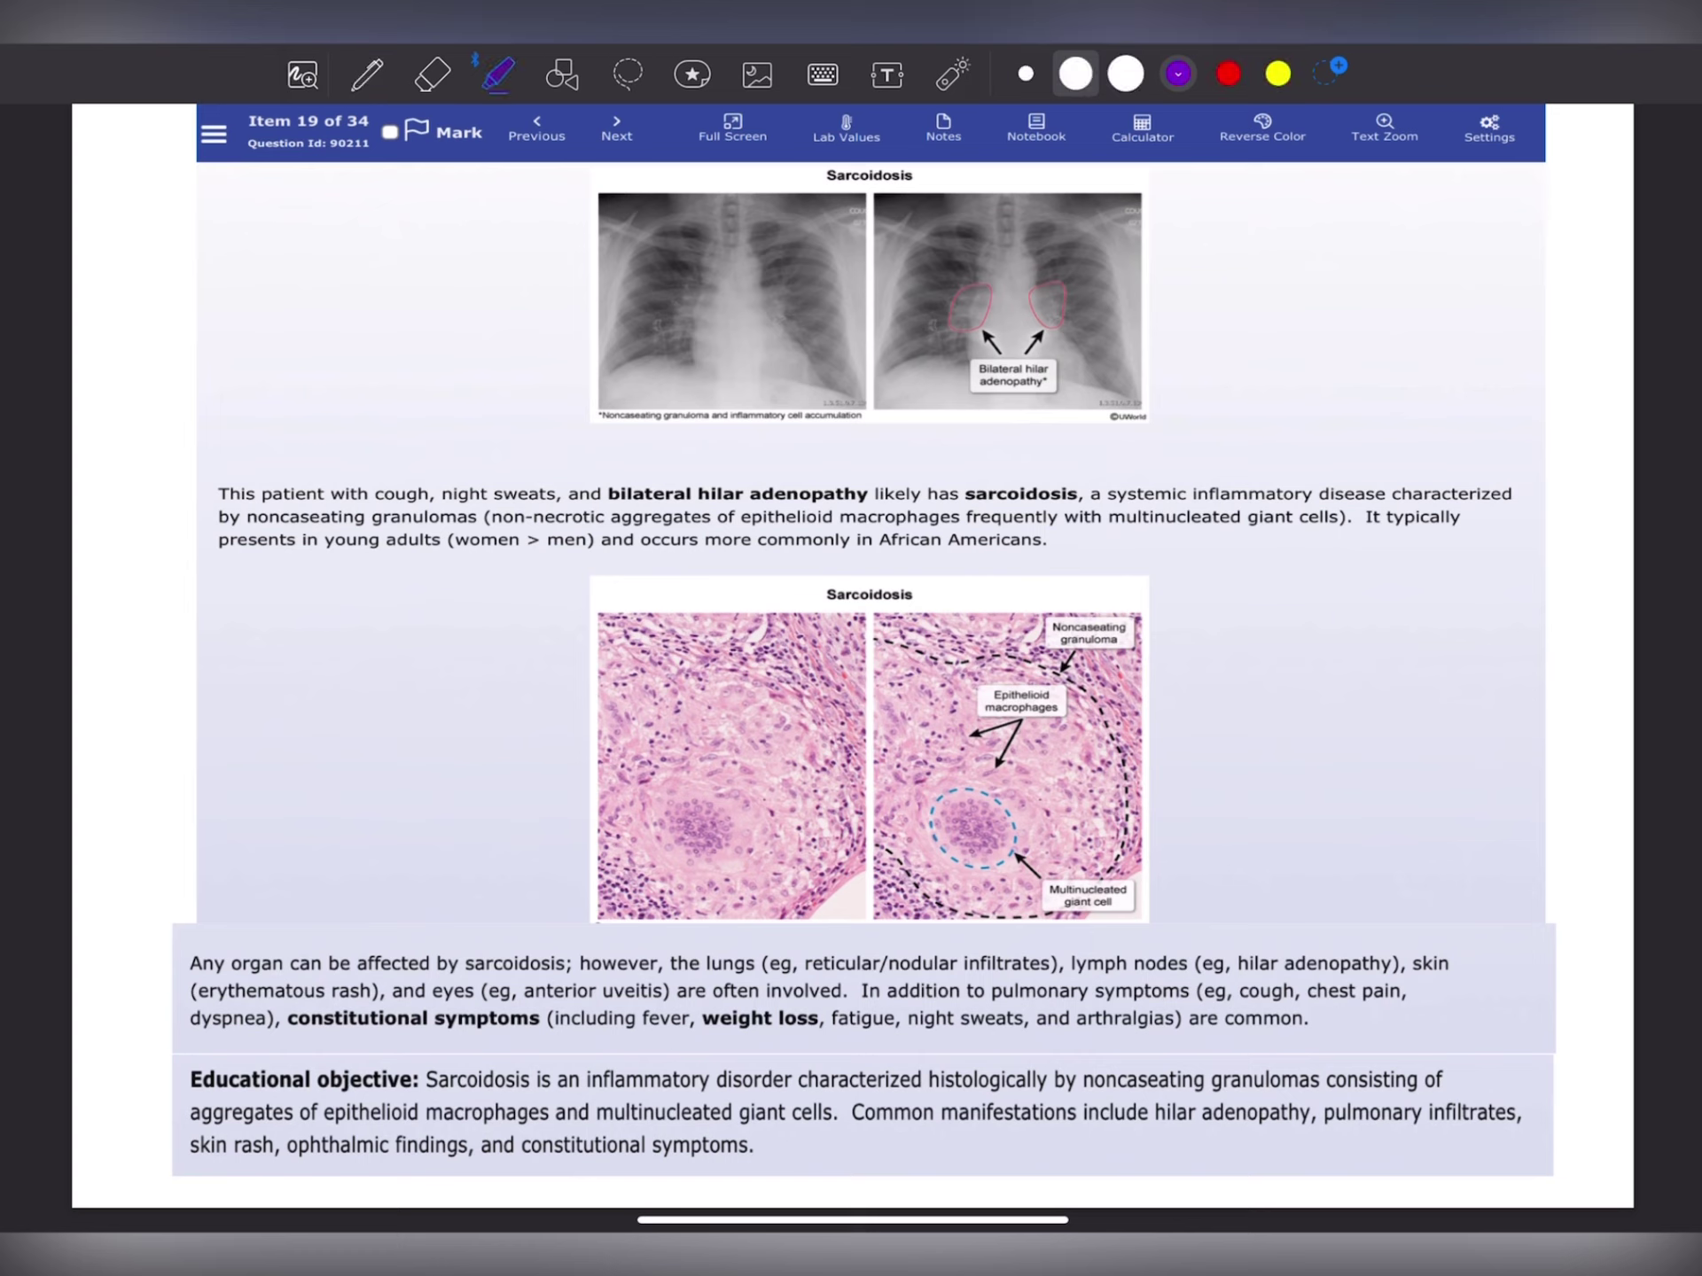
{"action": "left_click", "coordinate": [1278, 74]}
{"action": "left_click_drag", "start_coordinate": [607, 494], "coordinate": [887, 492]}
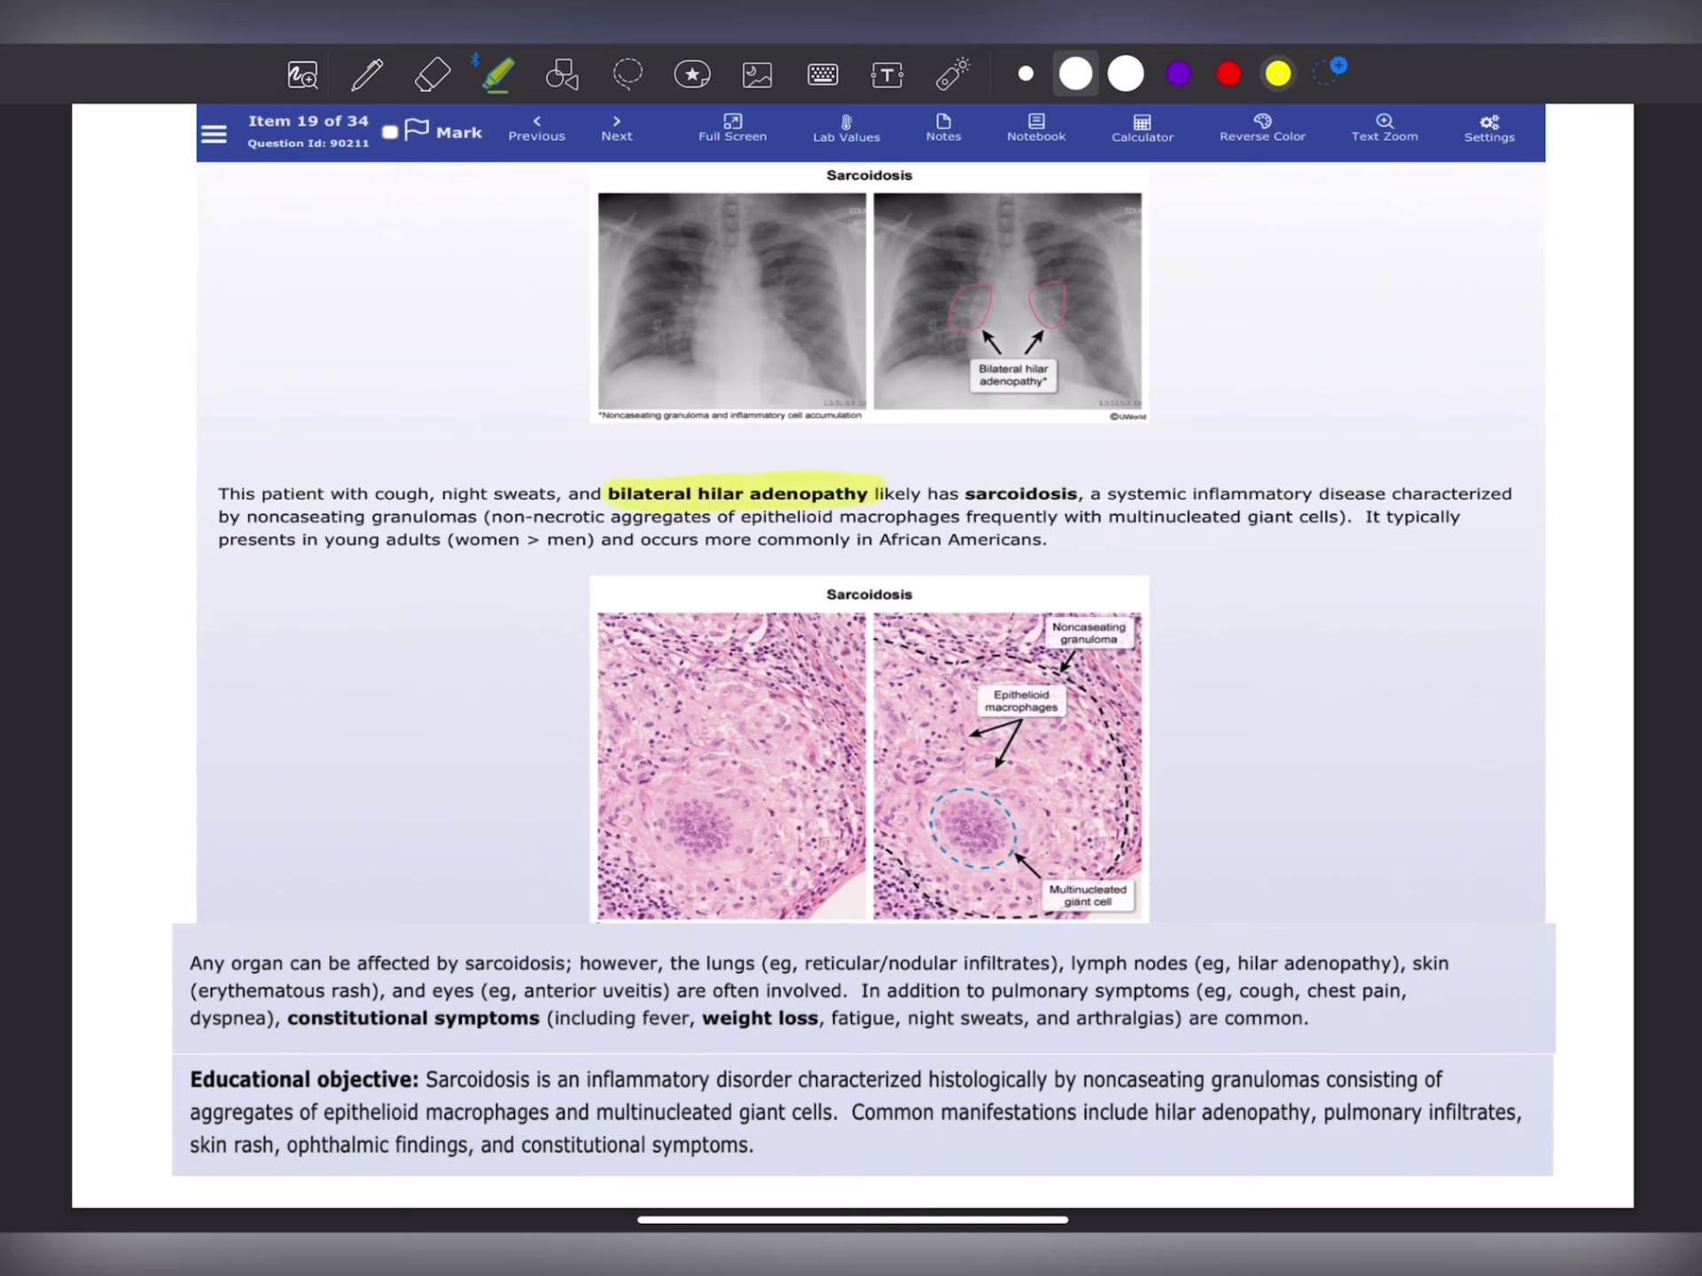
{"action": "left_click", "coordinate": [366, 73]}
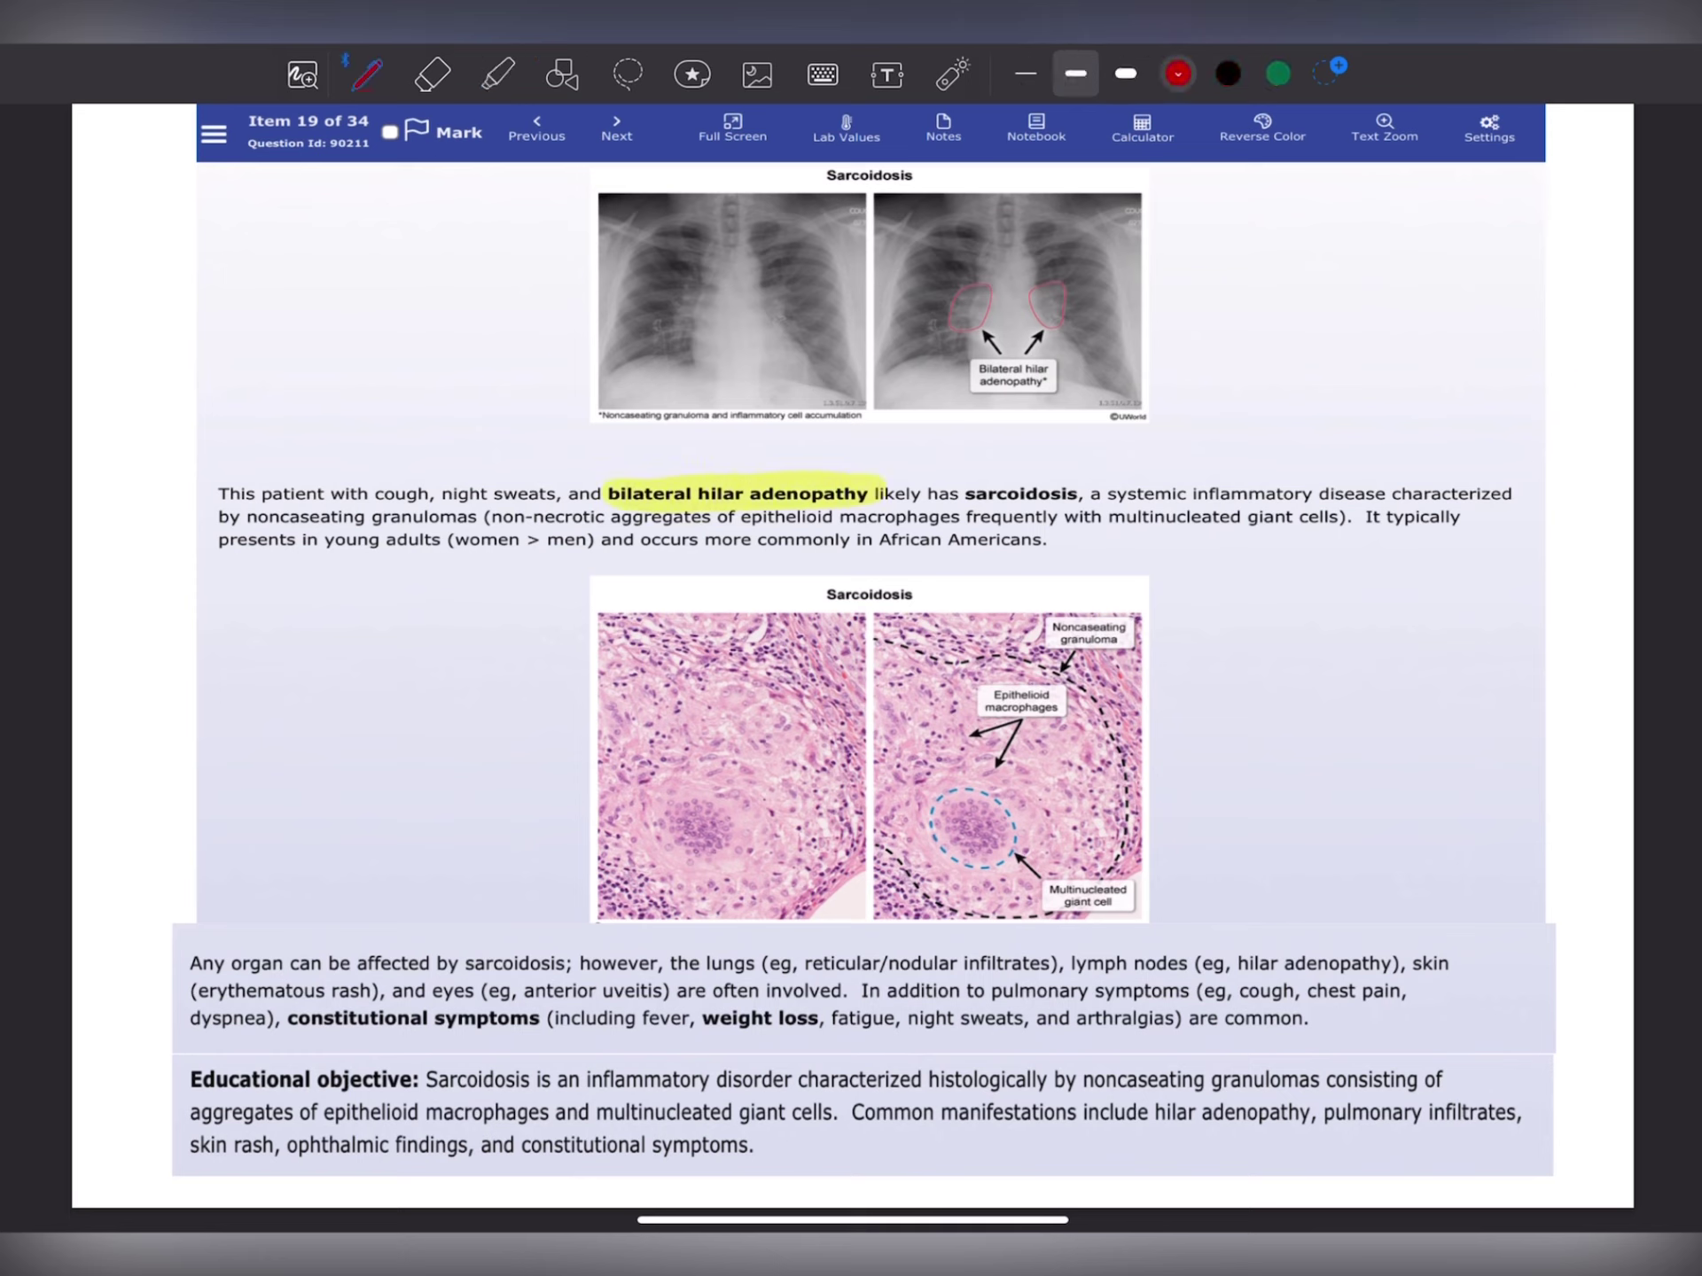
{"action": "left_click_drag", "start_coordinate": [611, 507], "coordinate": [876, 506]}
{"action": "scroll", "coordinate": [864, 399], "scroll_direction": "up", "scroll_amount": 5}
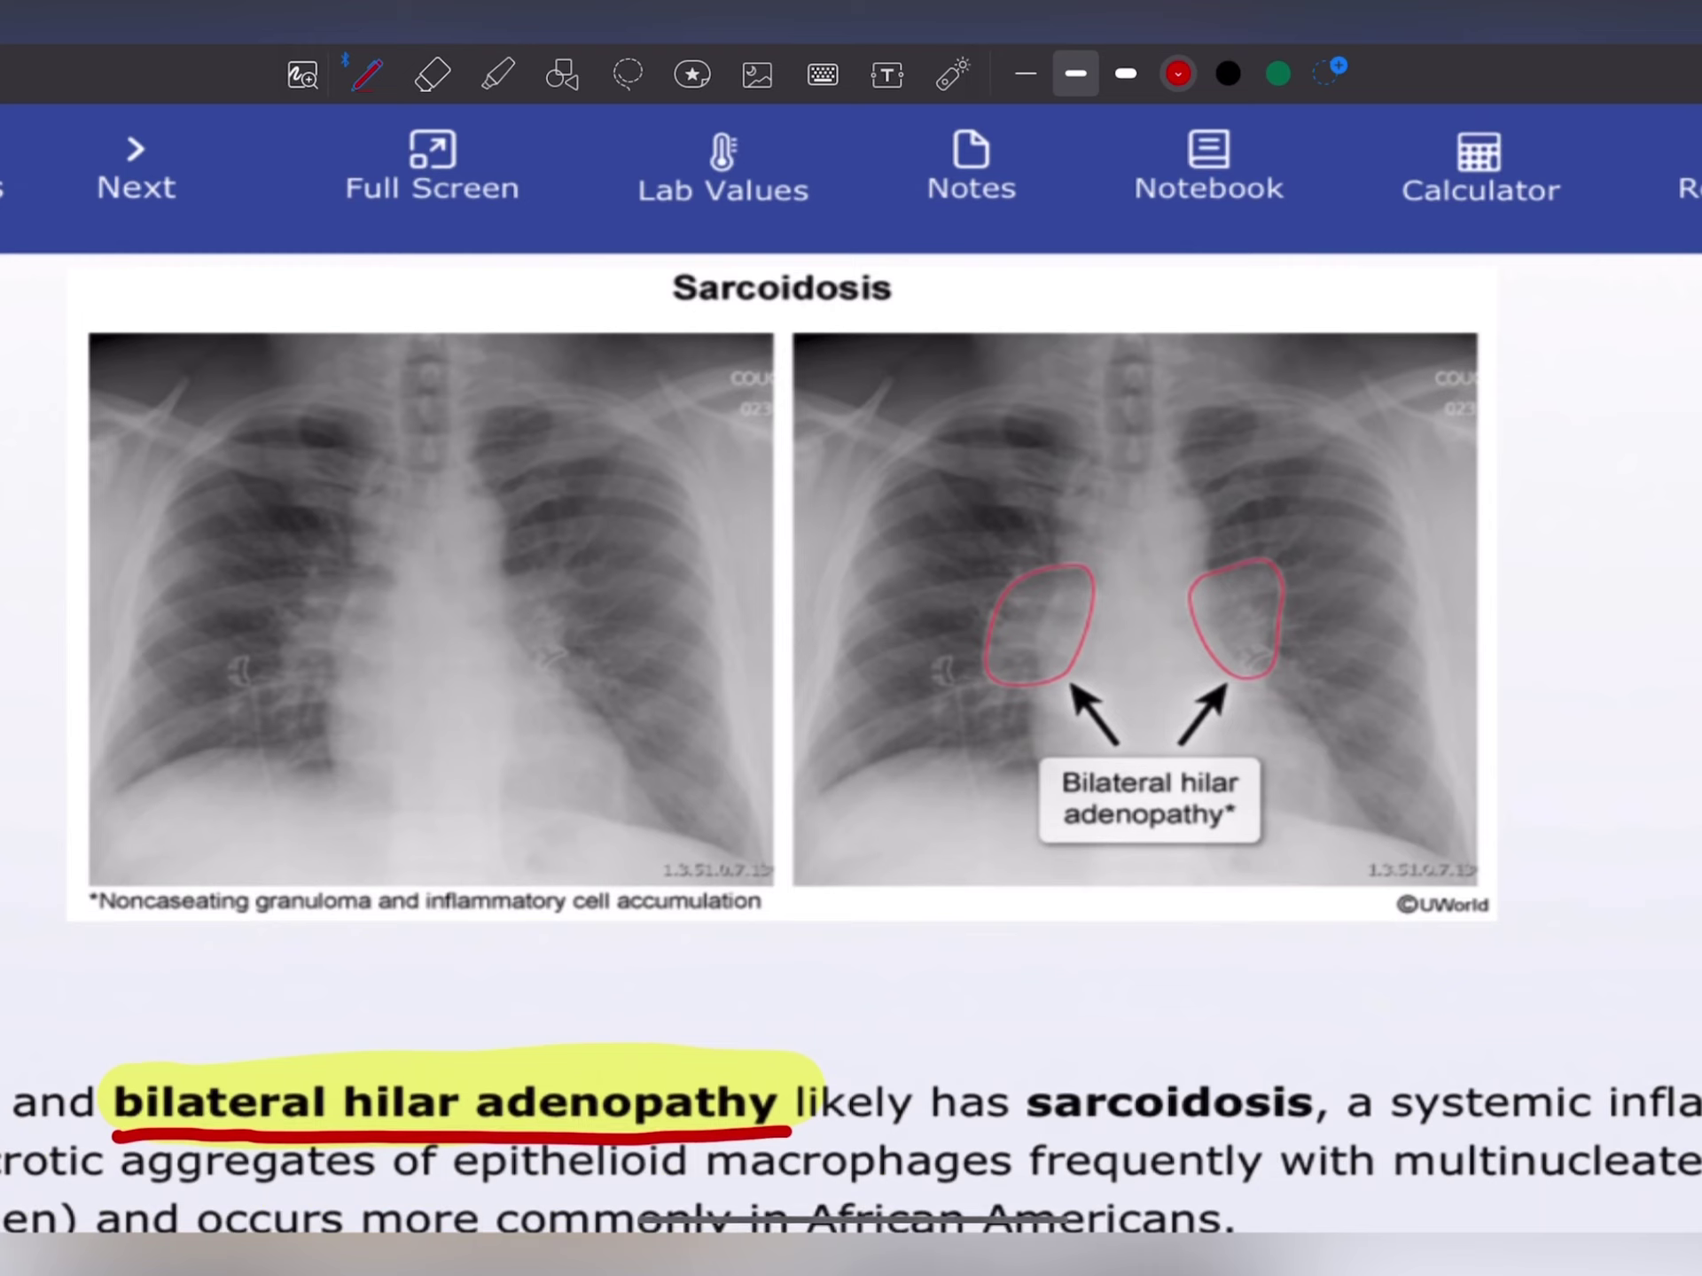
- Draw red pen strokes around the chest X-ray's 'Bilateral hilar adenopathy' label
{"action": "left_click_drag", "start_coordinate": [1038, 848], "coordinate": [1256, 841]}
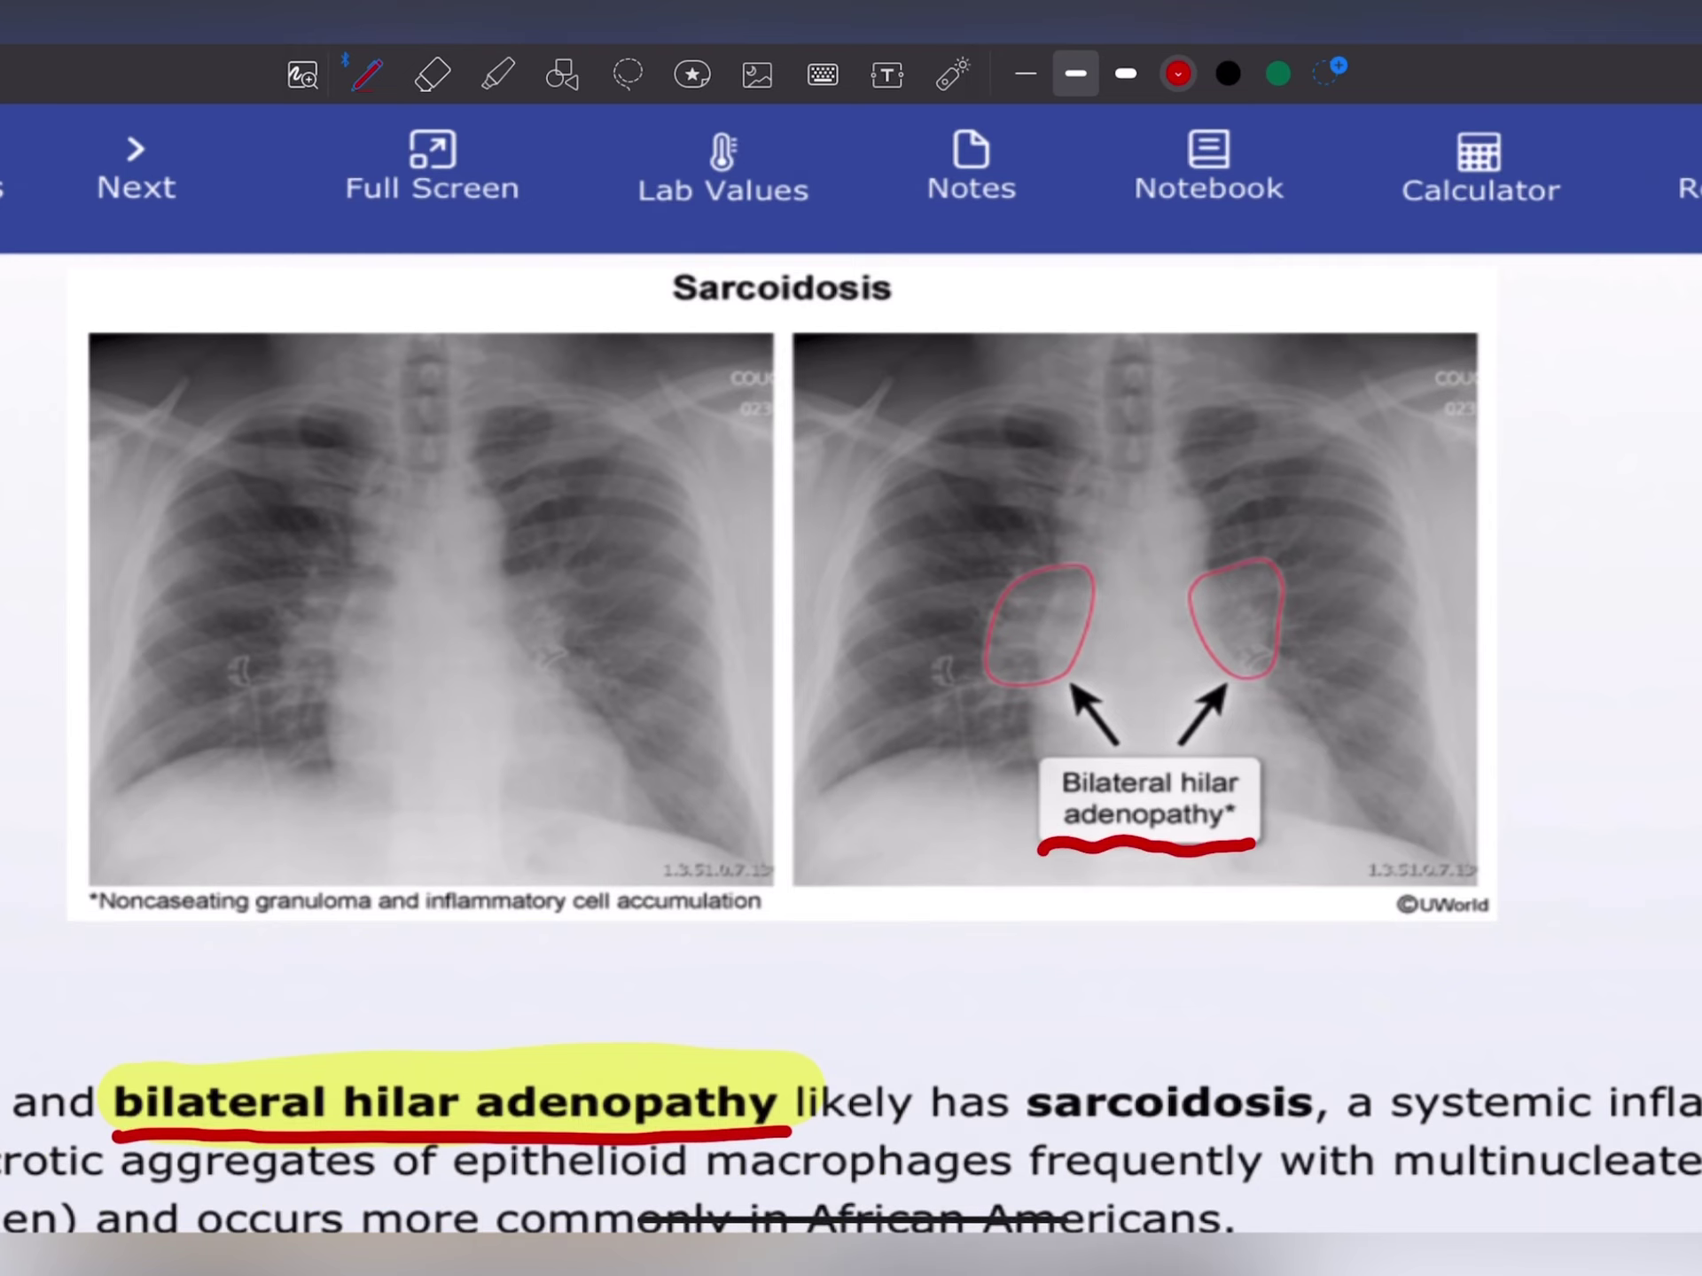
{"action": "mouse_move", "coordinate": [1039, 848]}
{"action": "left_mouse_down"}
{"action": "mouse_move", "coordinate": [1033, 801]}
{"action": "mouse_move", "coordinate": [1147, 745]}
{"action": "mouse_move", "coordinate": [1270, 782]}
{"action": "mouse_move", "coordinate": [1237, 841]}
{"action": "left_mouse_up"}
{"action": "scroll", "coordinate": [852, 638], "scroll_direction": "down", "scroll_amount": 5}
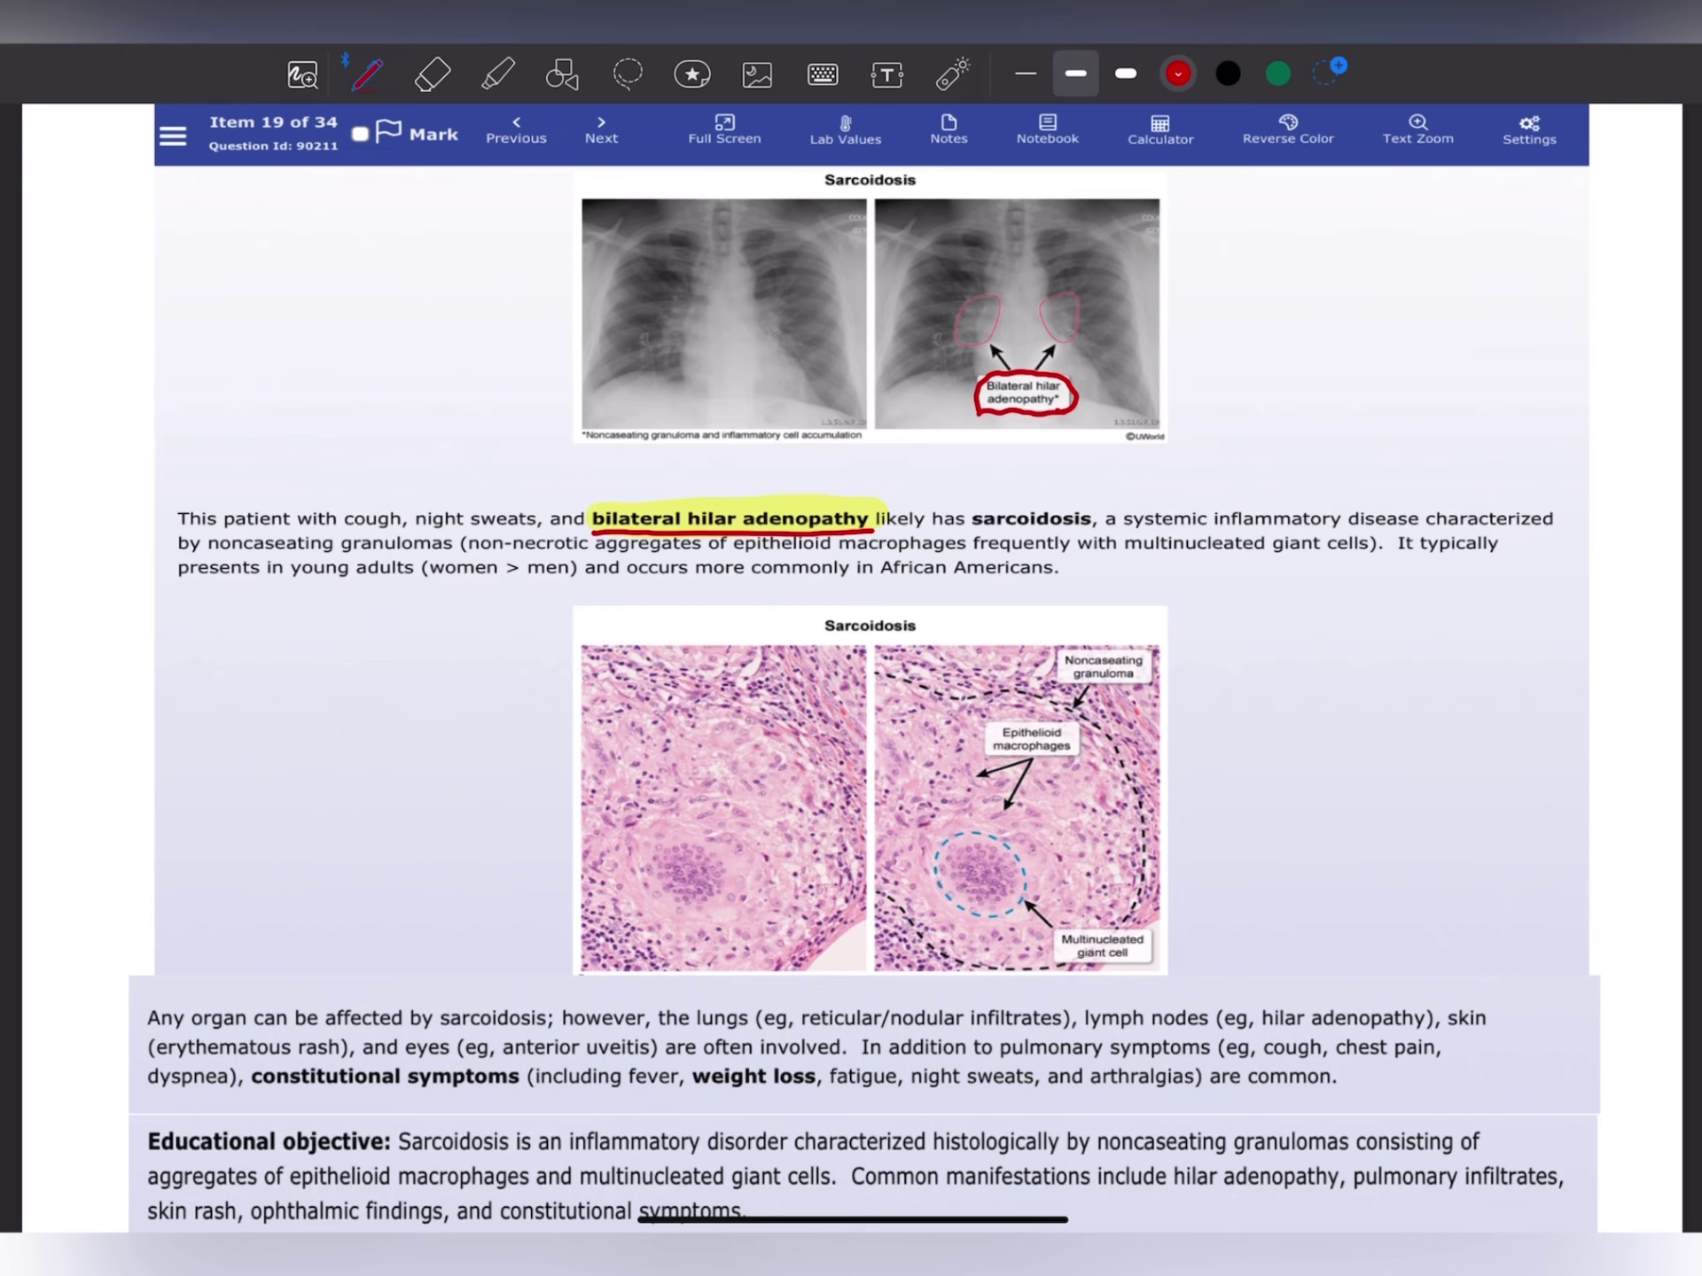
- Use the purple highlighter on 'noncaseating granulomas' in the explanation text
{"action": "left_click", "coordinate": [497, 75]}
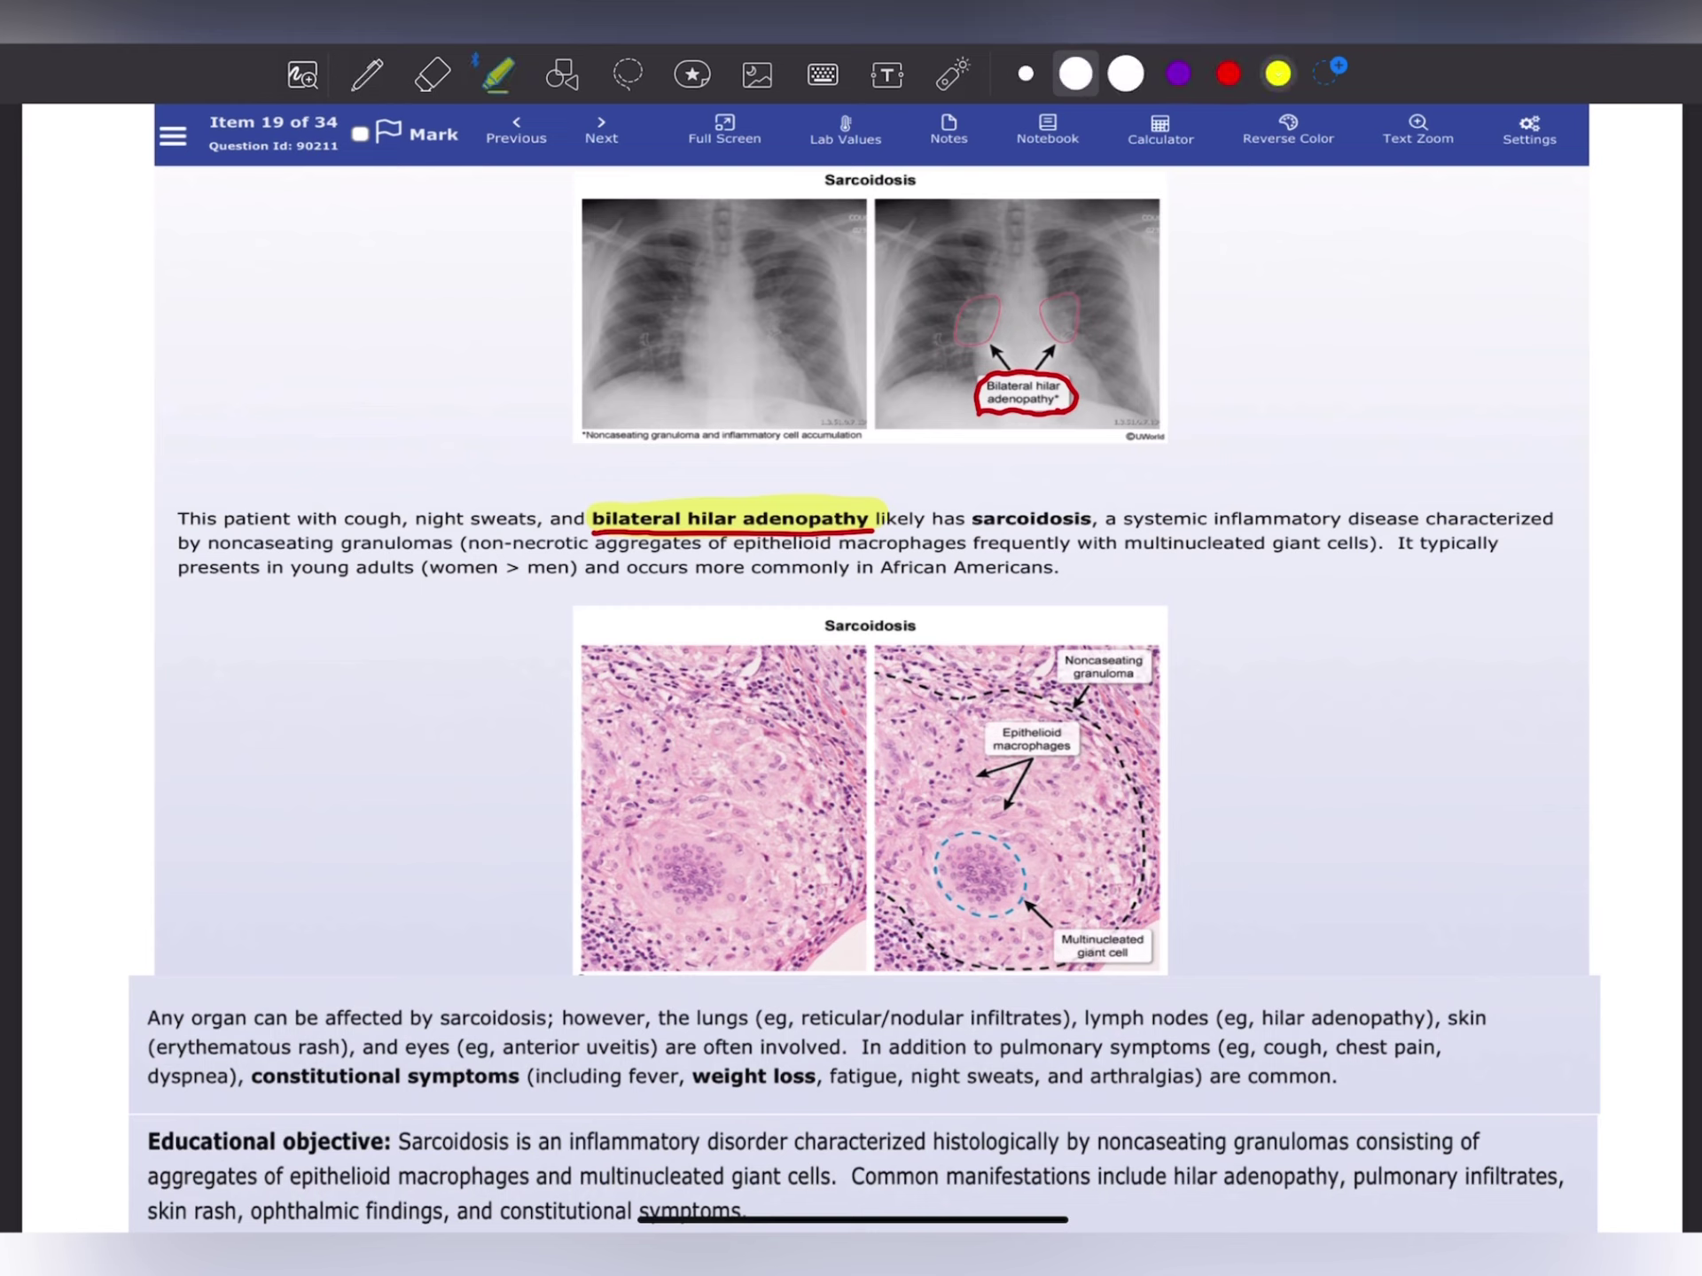
{"action": "left_click", "coordinate": [1177, 72]}
{"action": "left_click_drag", "start_coordinate": [199, 544], "coordinate": [461, 543]}
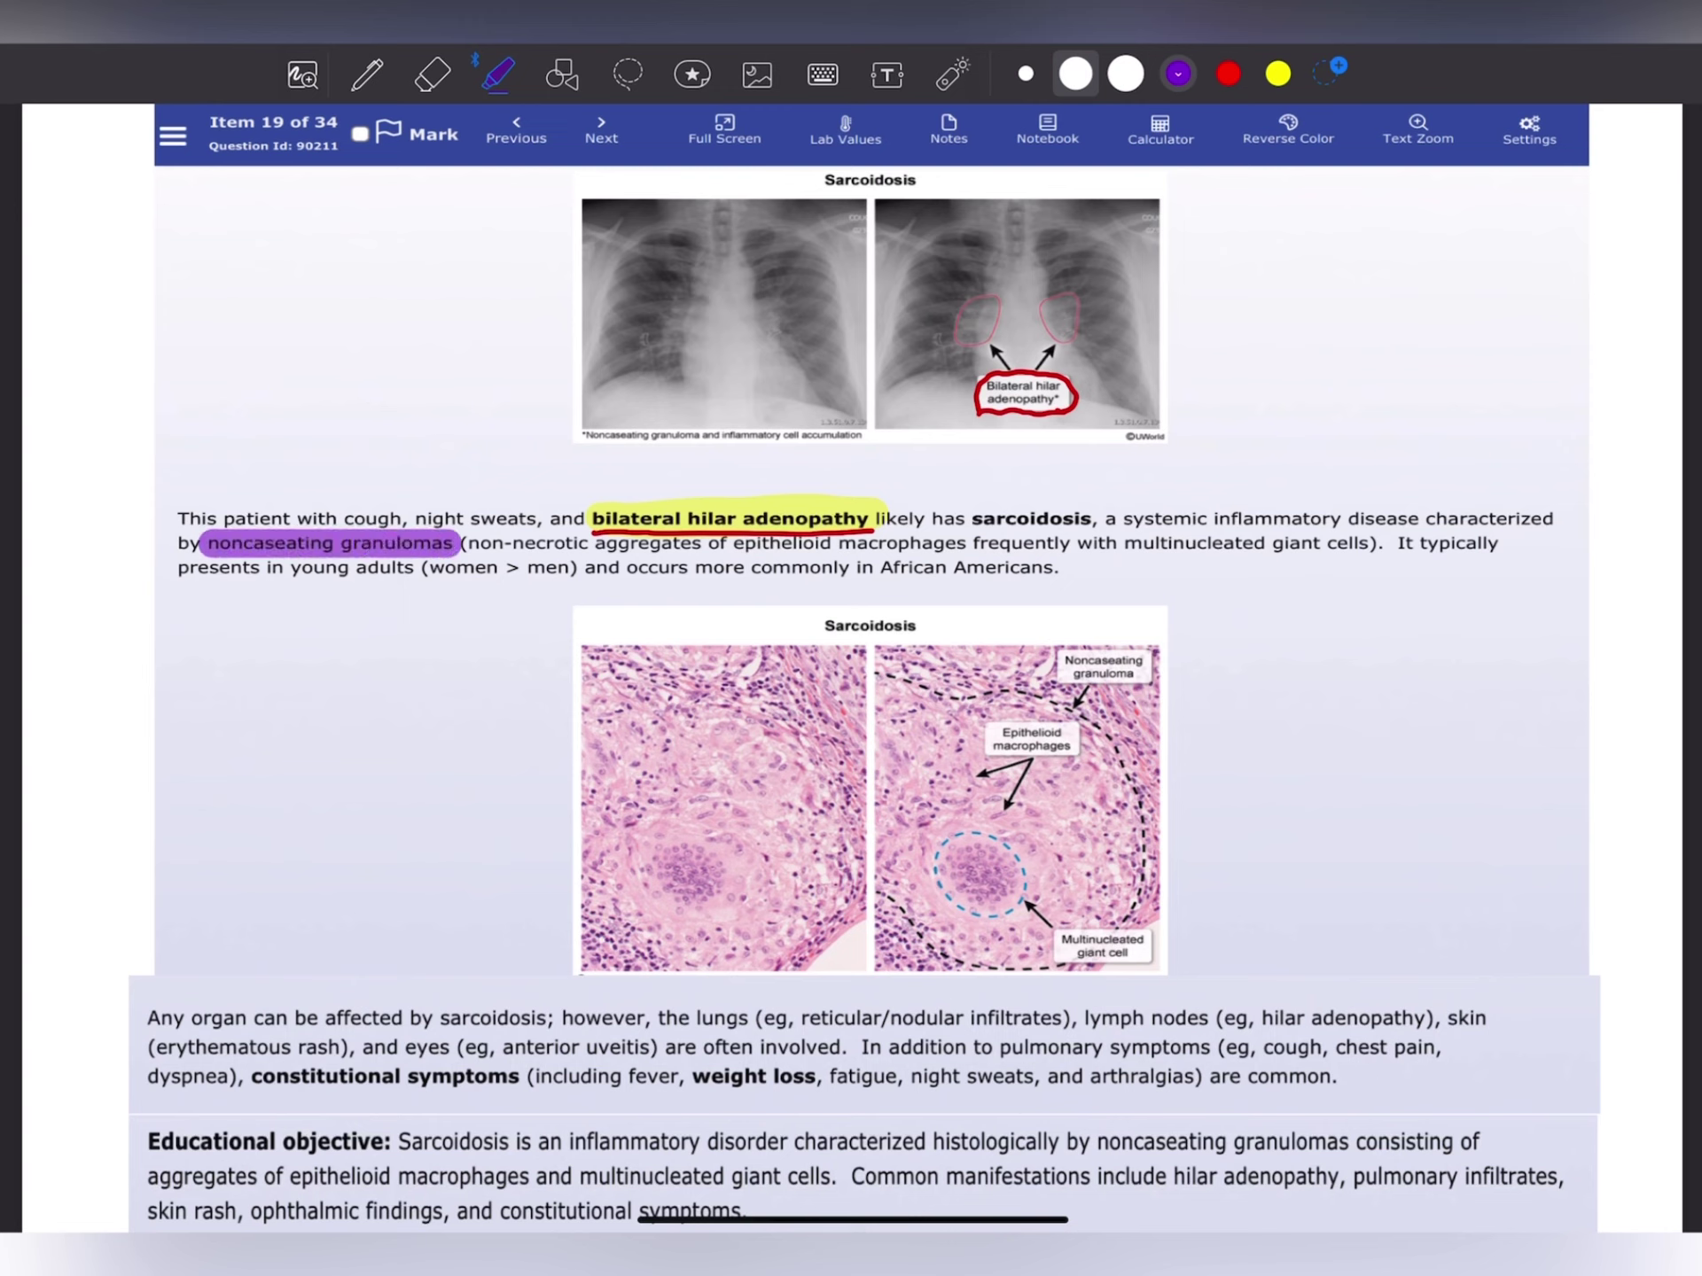